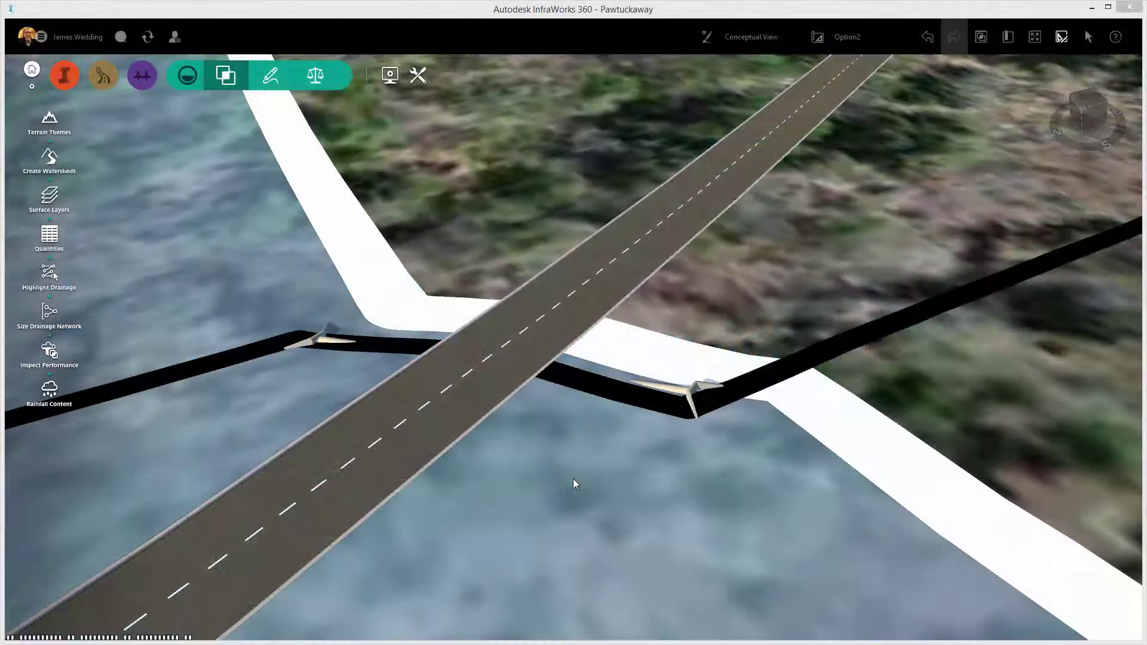
Select the watershed beside the road and set its hydrology method to Rational.
right_click(571, 463)
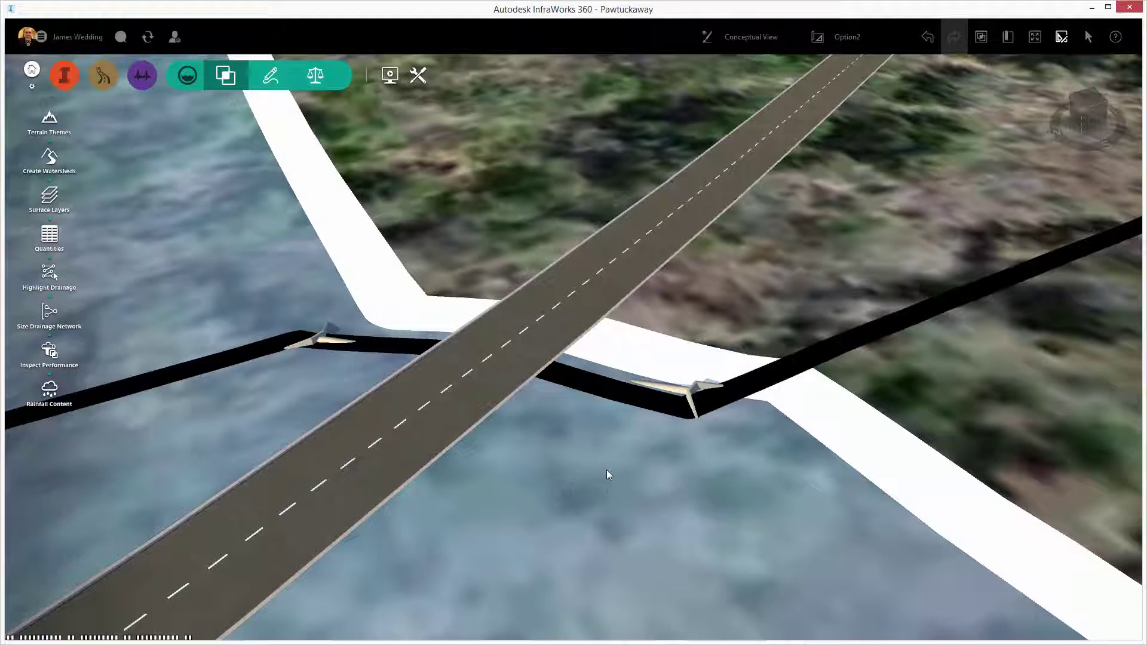
click(582, 436)
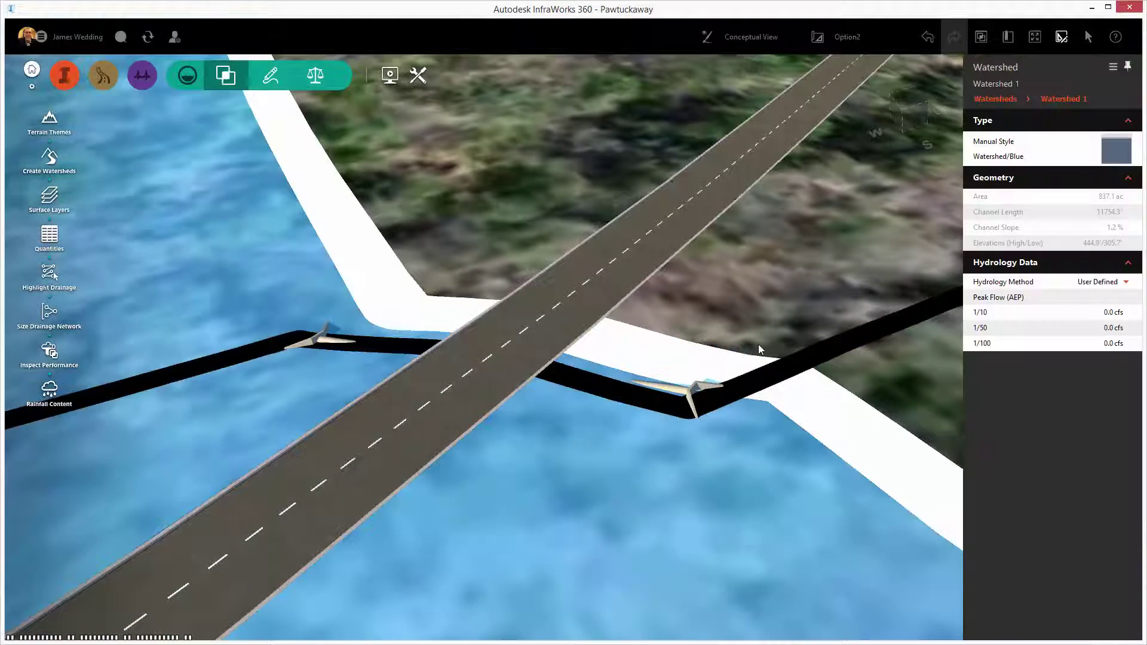
click(1125, 281)
click(1042, 305)
Set the watershed's runoff coefficient to 0.6 and its 100-year rainfall intensity to 6.4 in/hr.
click(1112, 297)
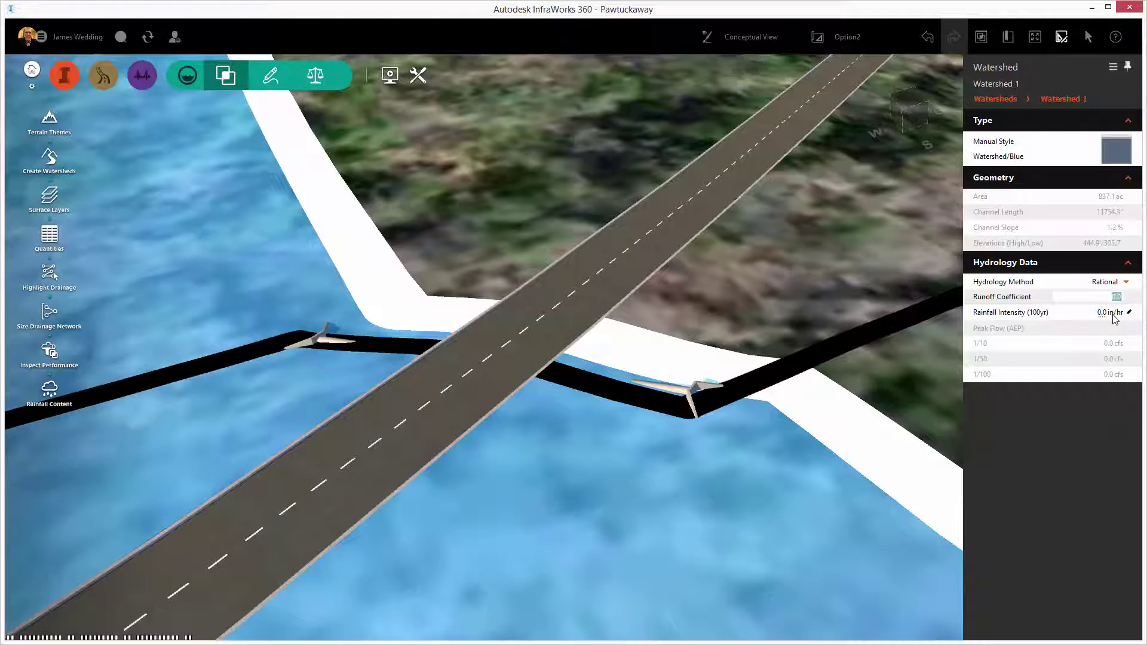
text(0.6)
click(1106, 313)
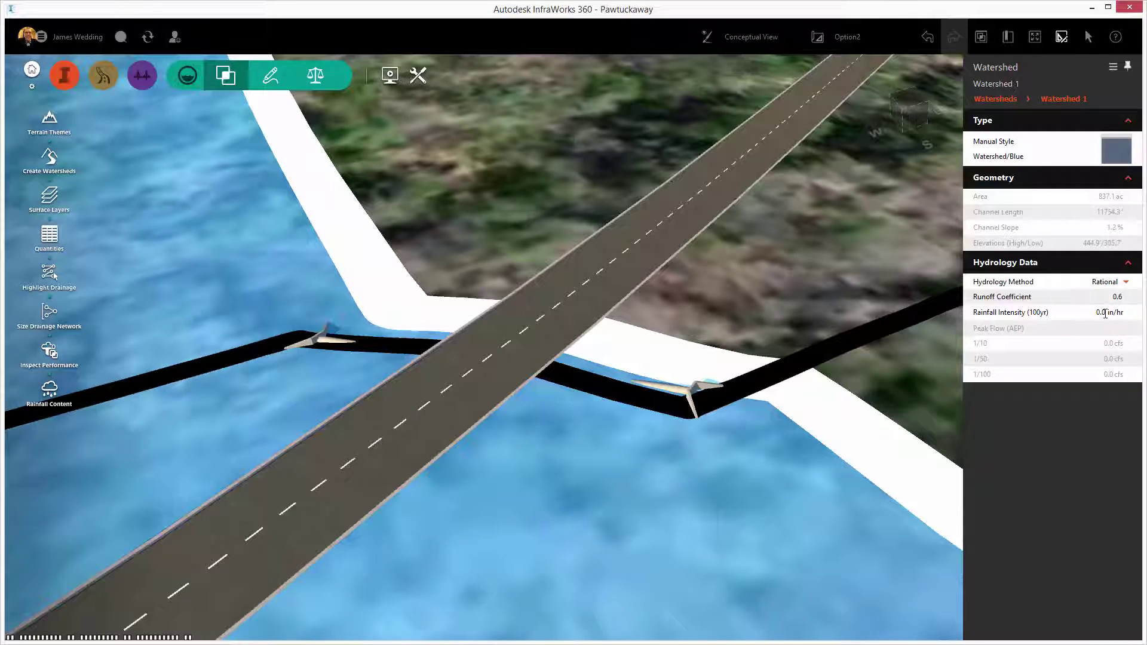
text(6.4)
mouse_move(1093, 381)
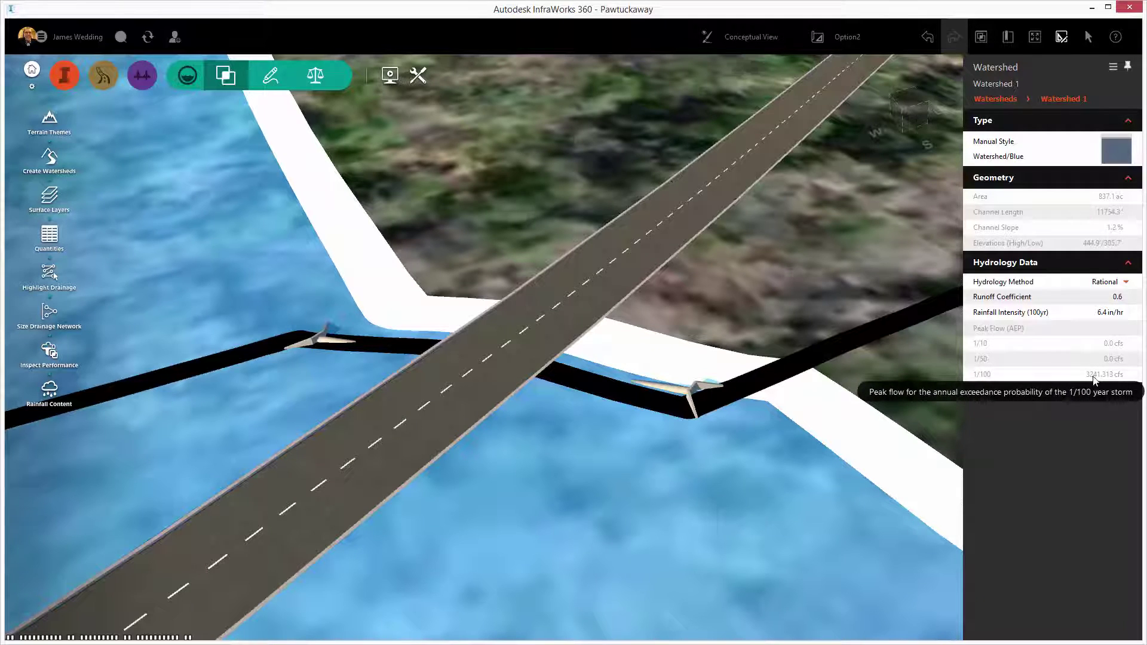
Change the watershed's hydrology method to Regression and its state to New Hampshire.
click(1126, 283)
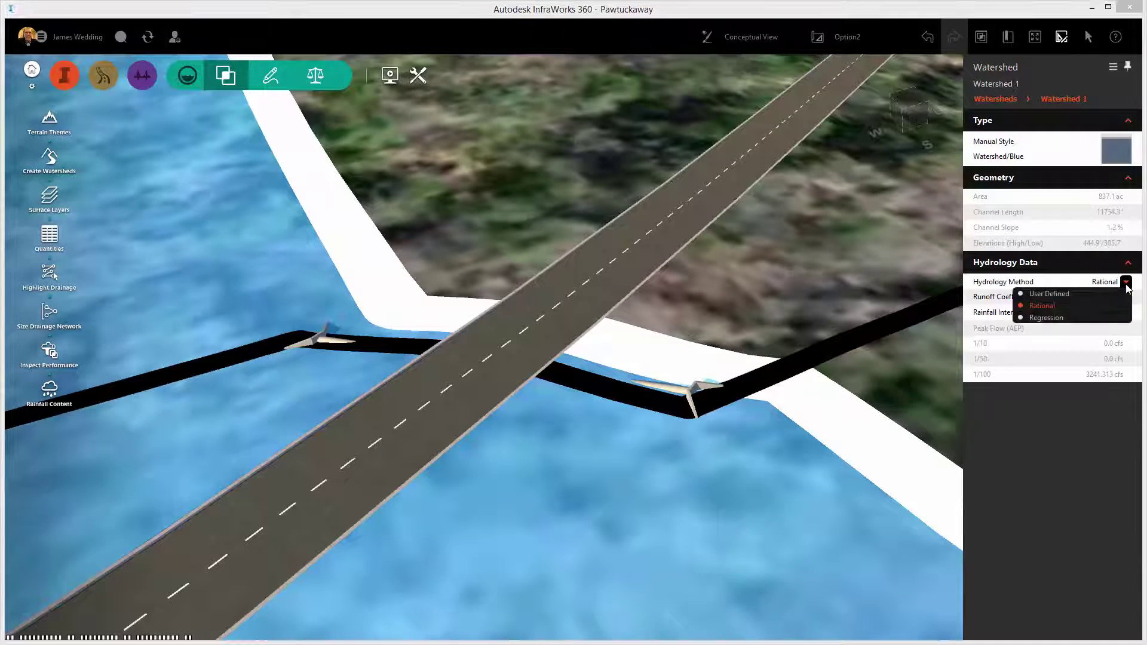
click(1060, 318)
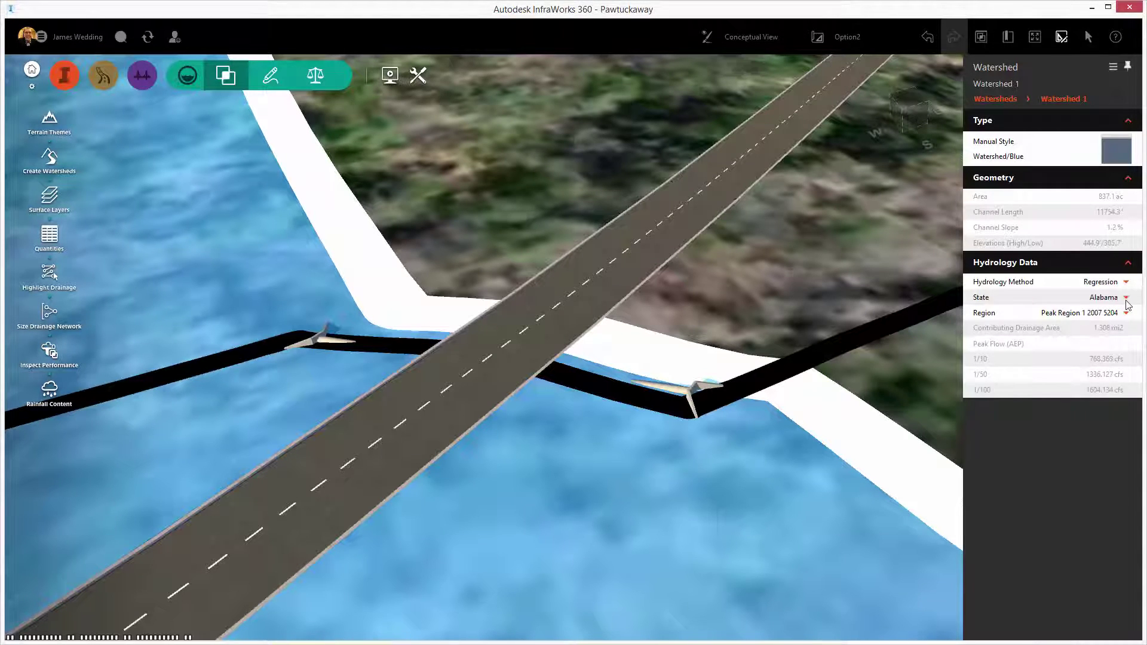
click(1127, 299)
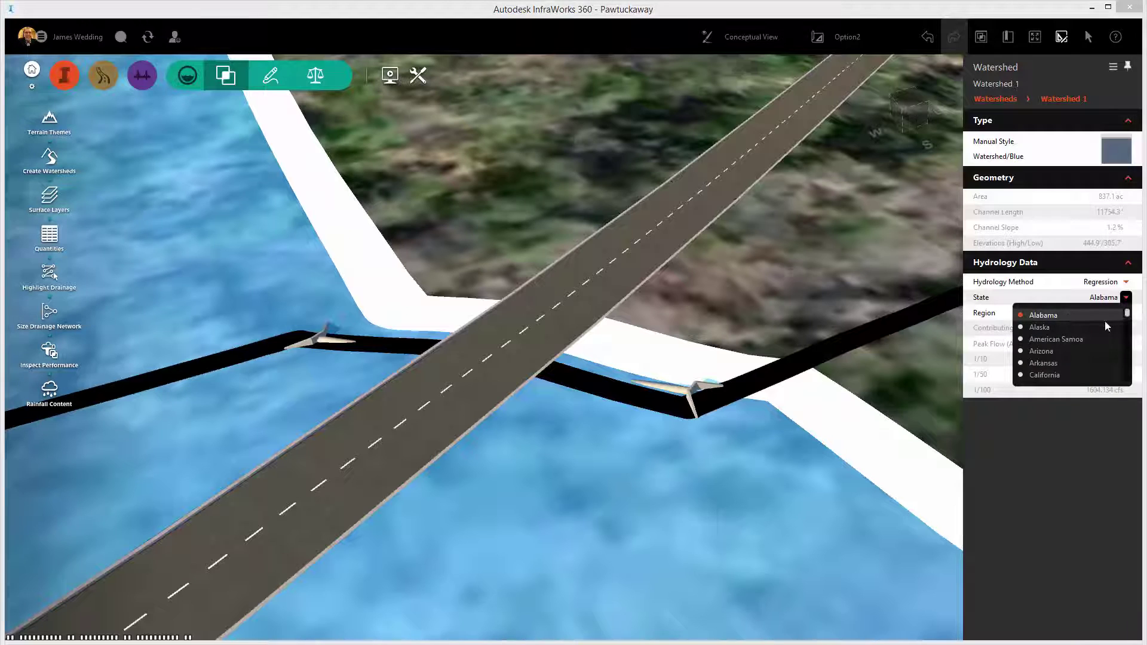
drag(1126, 313, 1121, 350)
click(1068, 376)
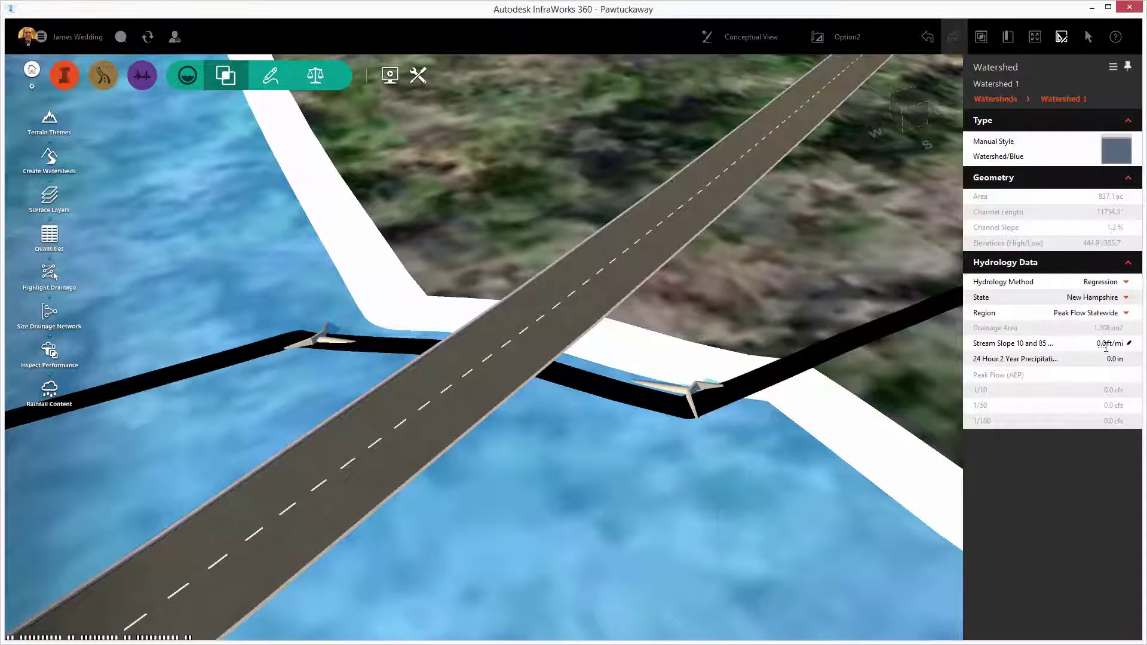
Set the watershed's stream slope to 50 ft/mi and its 24-hour 2-year precipitation to 3.6 in.
click(1105, 343)
text(50)
click(1097, 361)
text(0.036)
key(Return)
text(3)
text(.6)
key(Return)
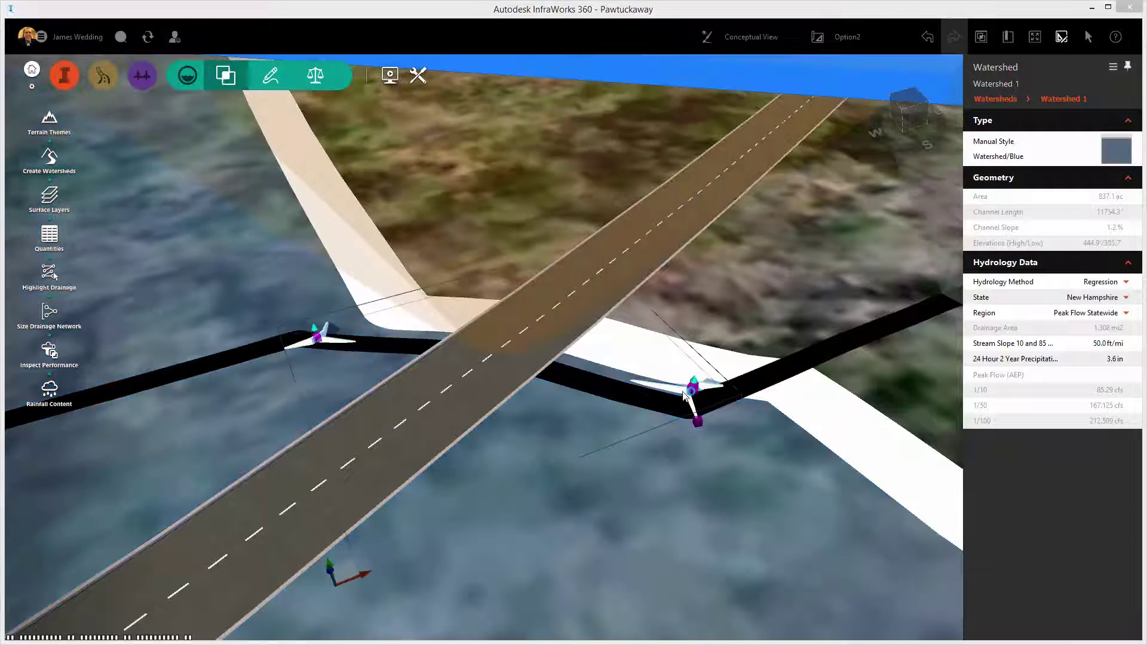
Check the flow reaching the culvert under the road, and set the watershed's 24-hour 2-year precipitation to 5.0 in.
click(684, 393)
click(682, 393)
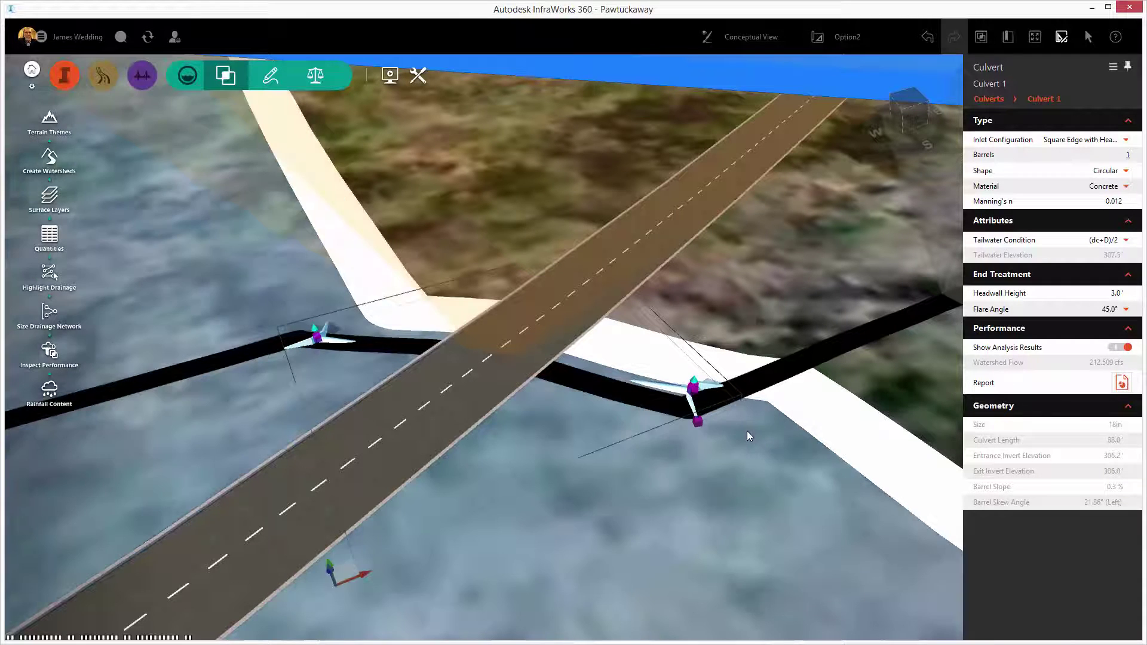
click(747, 435)
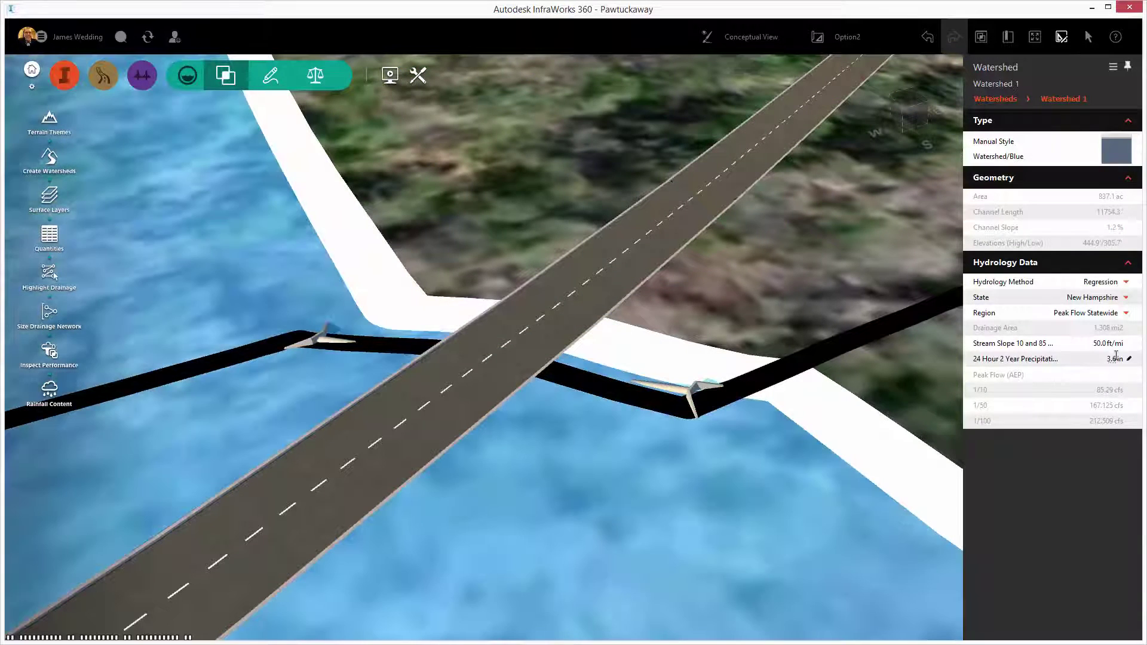
click(1115, 360)
text(5)
key(Return)
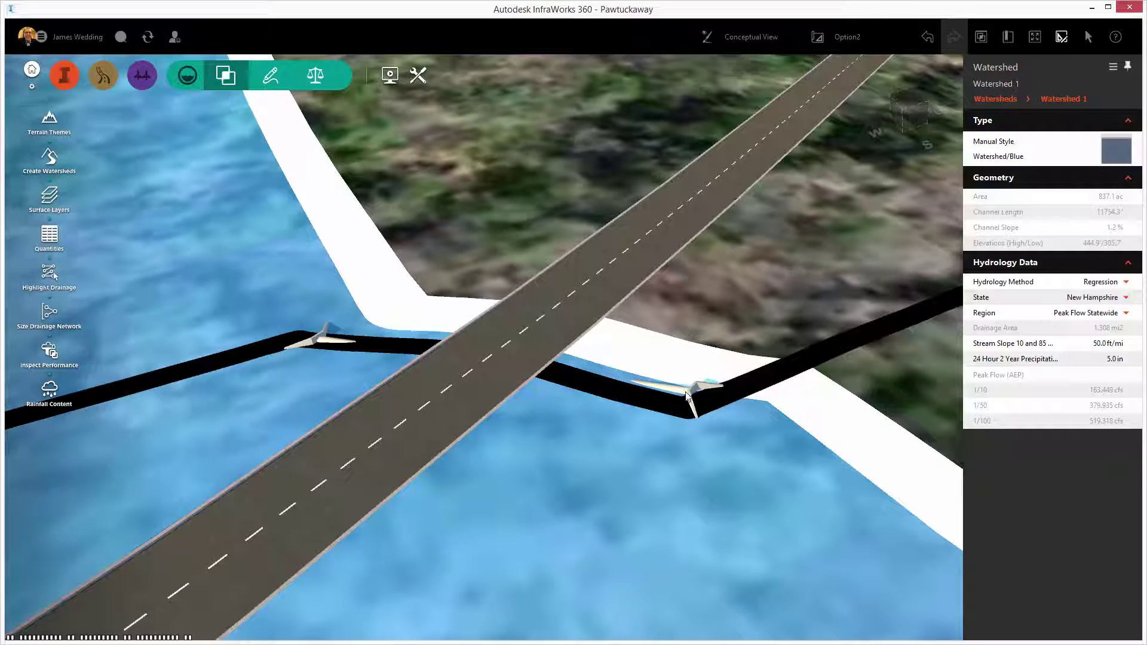
Select the culvert under the road and set its number of barrels to 3.
click(687, 396)
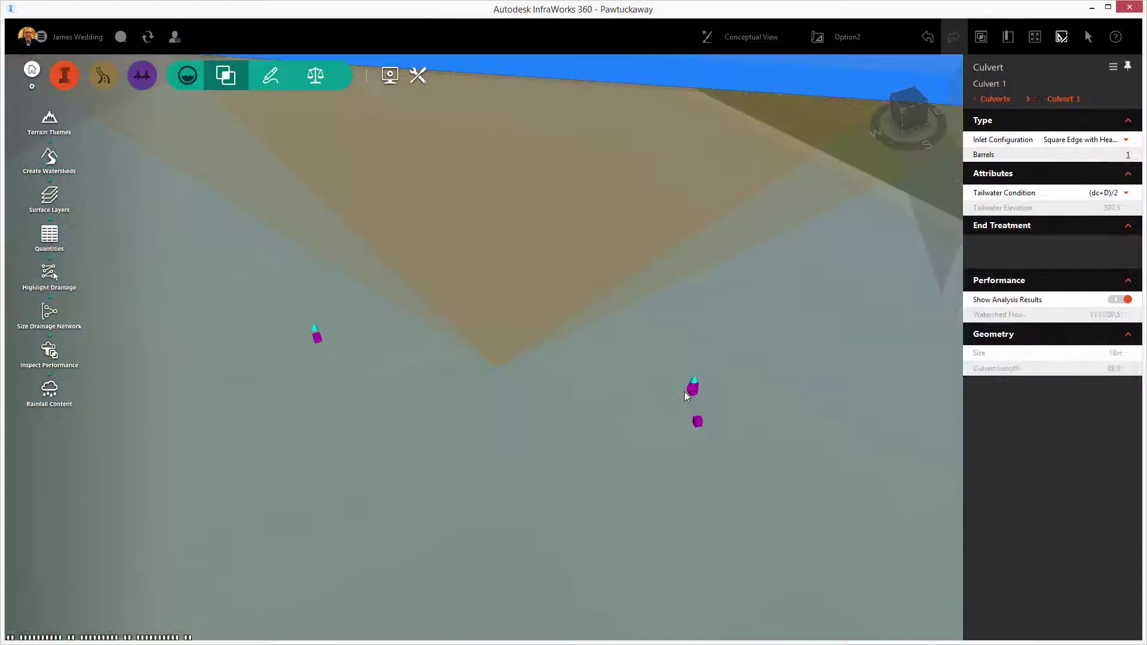
right_click(693, 397)
click(719, 410)
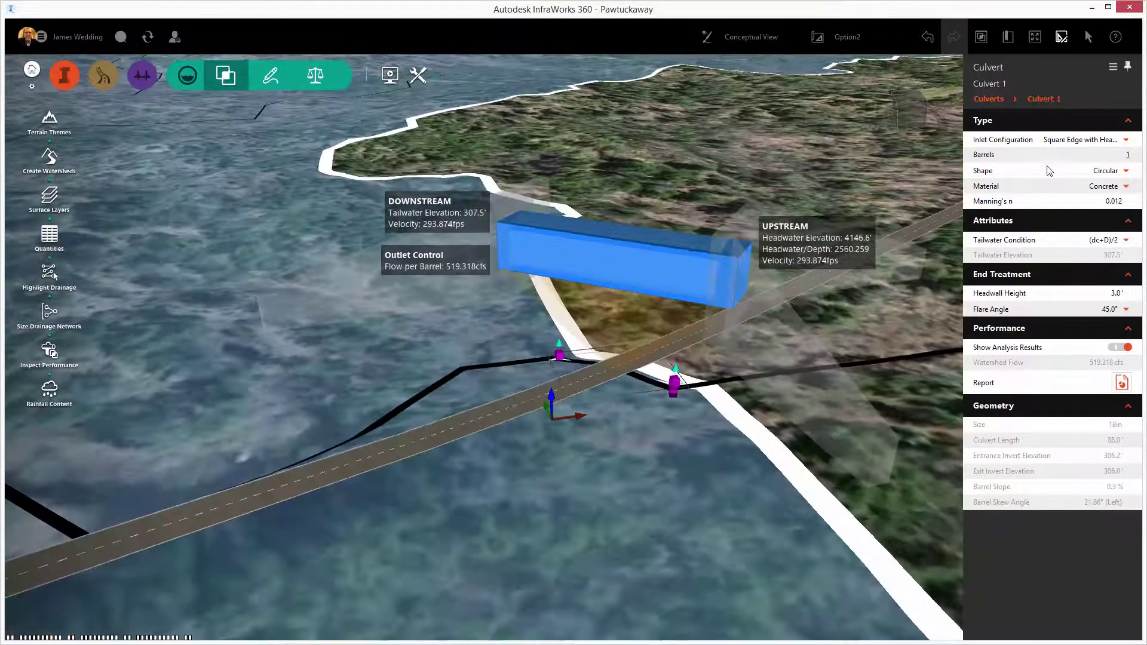
click(1129, 155)
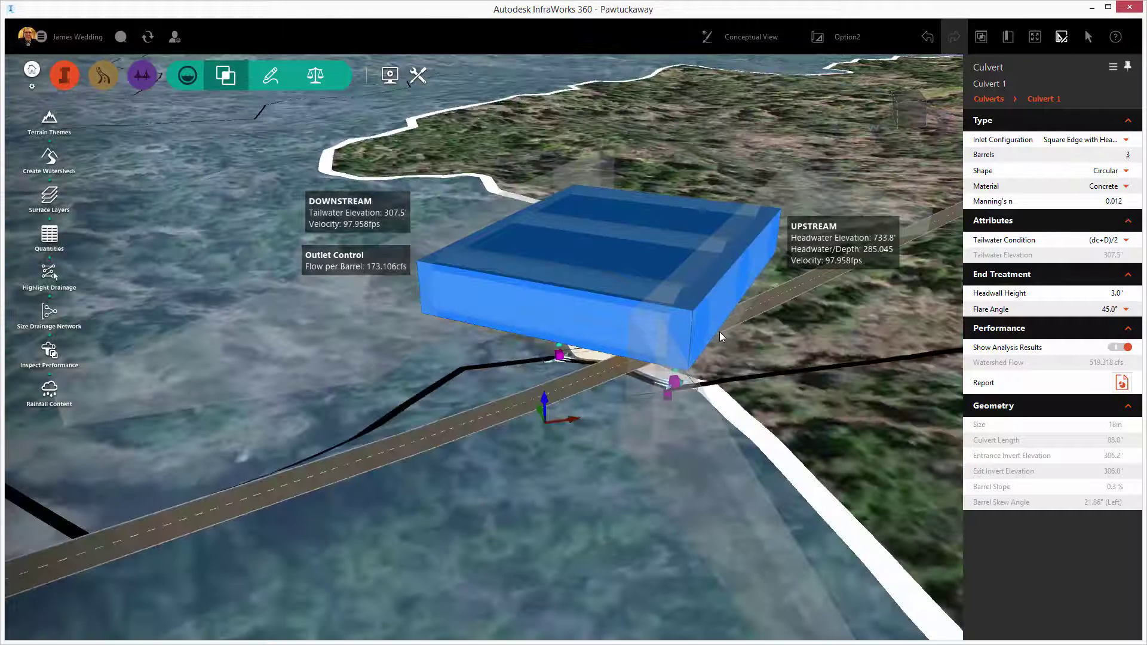
Enlarge the culvert's barrels to 36 in at the headwall and inspect the upstream and downstream analysis results.
scroll(718, 332, up, 3)
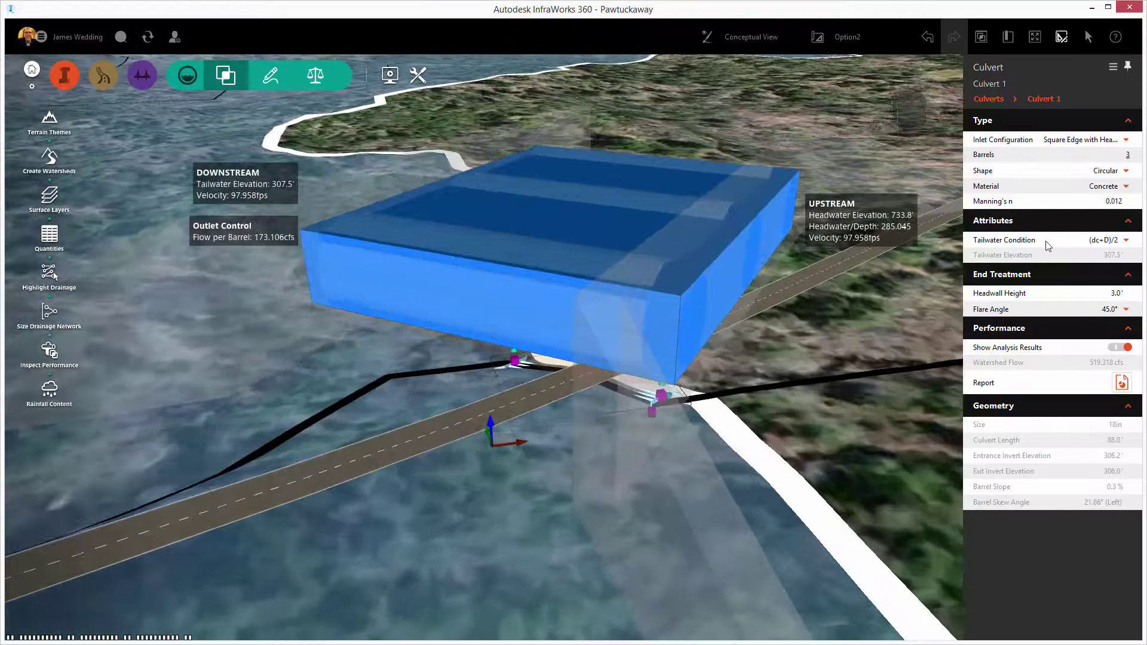
drag(652, 425, 618, 429)
scroll(619, 428, up, 5)
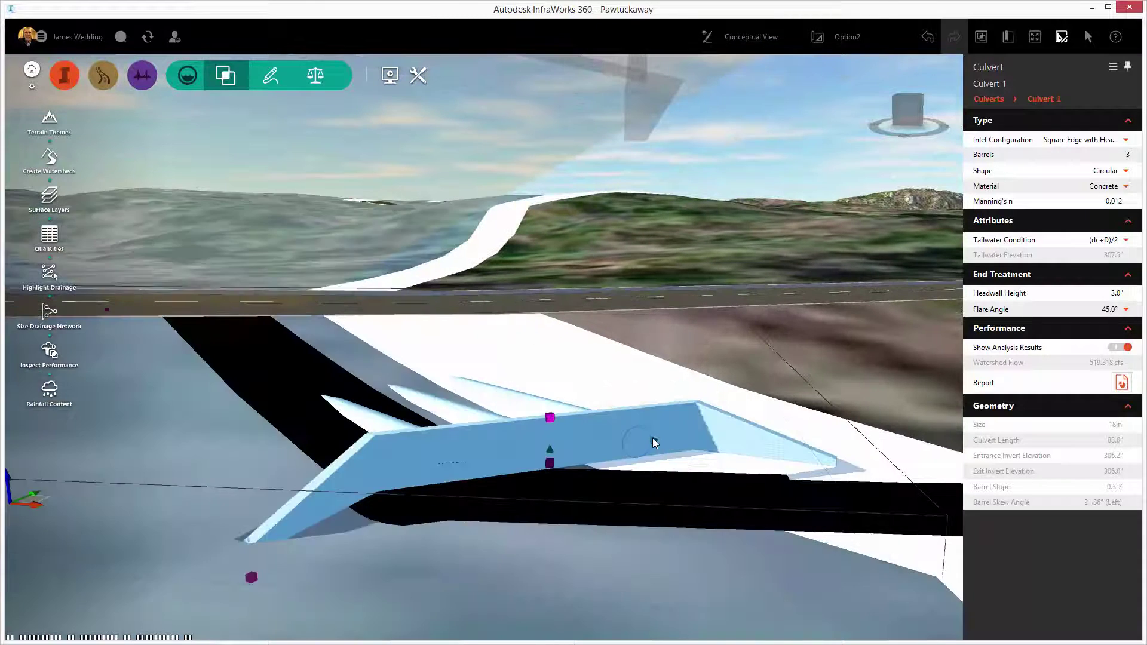
mouse_move(652, 442)
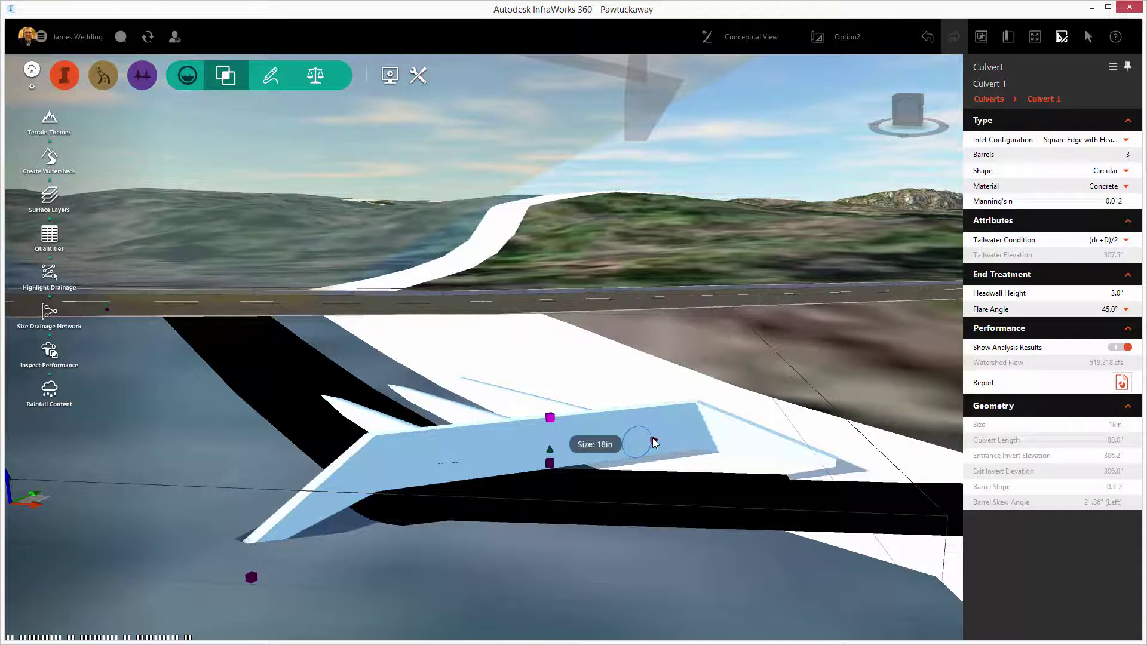
drag(655, 440, 667, 439)
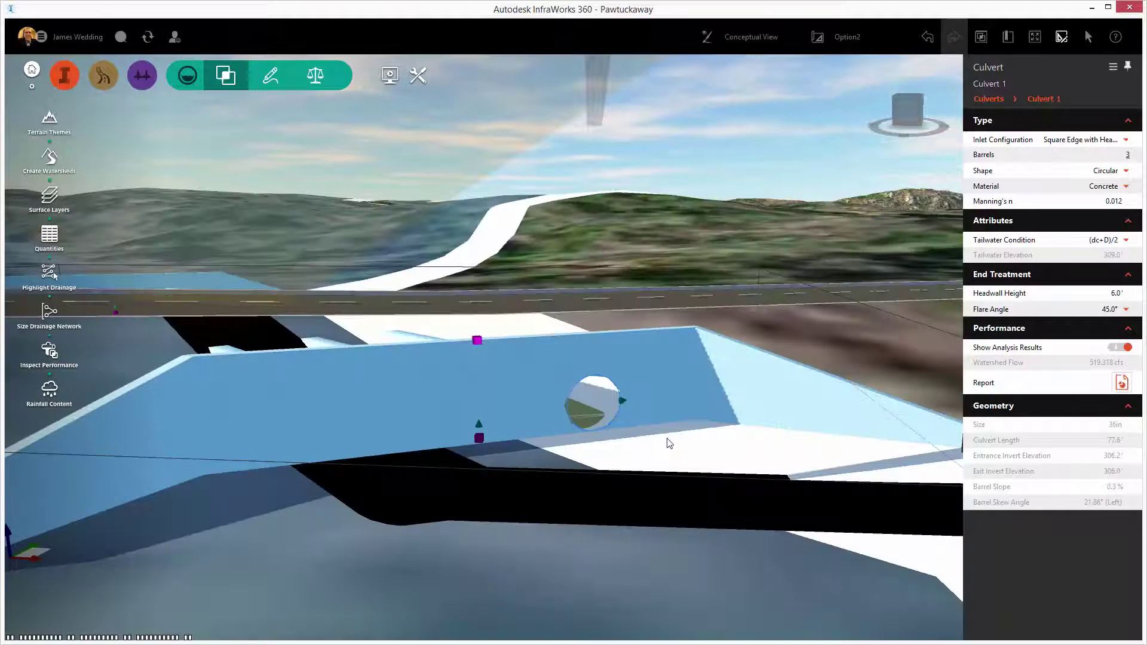
scroll(679, 364, down, 2)
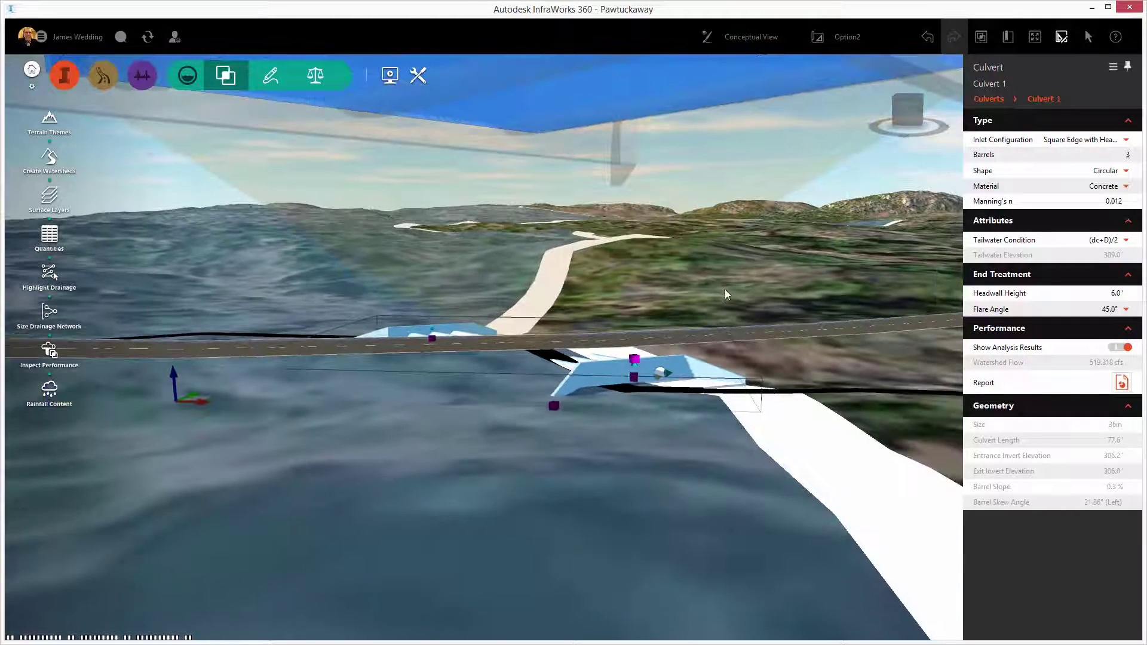
drag(725, 289, 725, 294)
scroll(725, 293, down, 3)
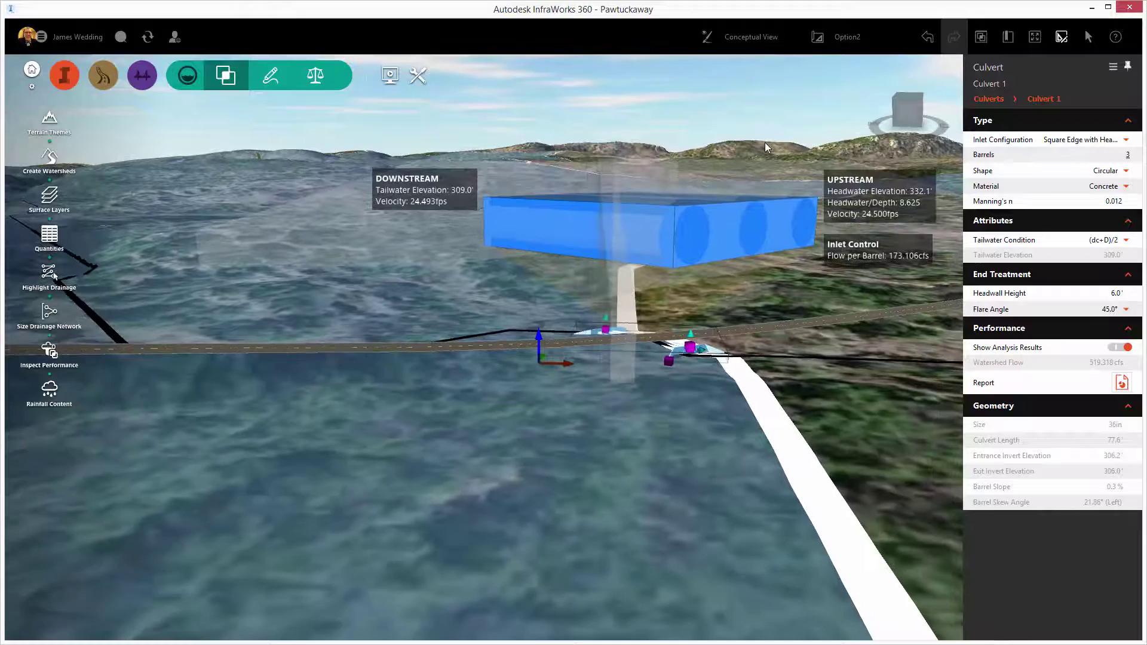
drag(765, 145, 720, 398)
scroll(722, 382, up, 2)
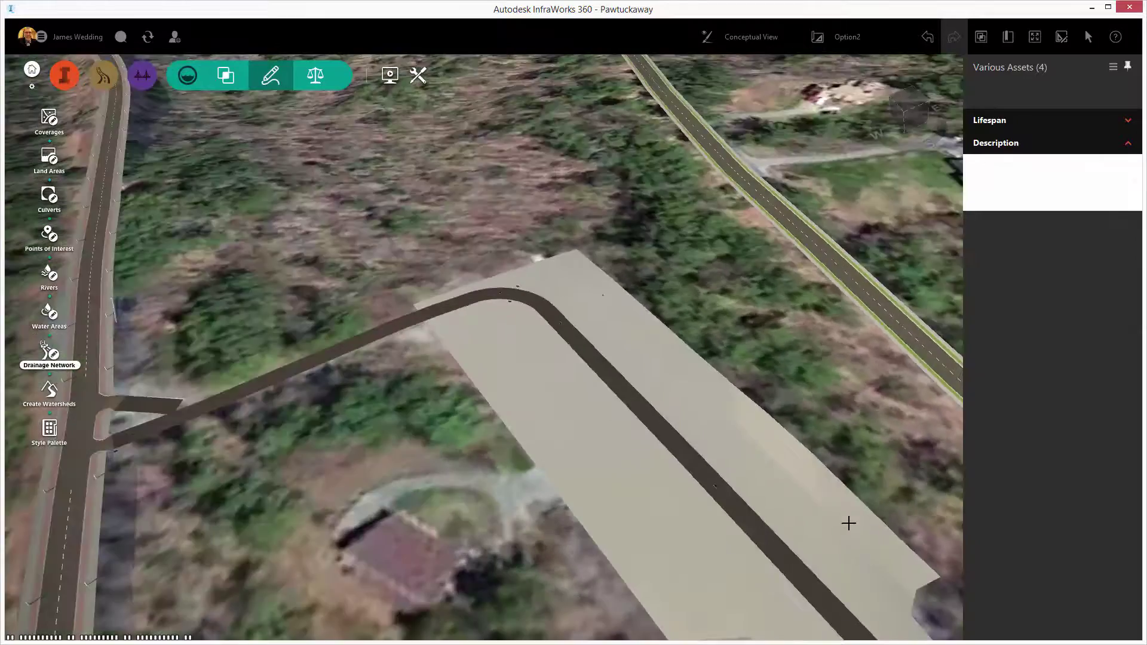
Restart the Drainage Network tool and lay a two-segment pipe run about 70 ft long from the light pad into the road and back out.
scroll(543, 297, up, 2)
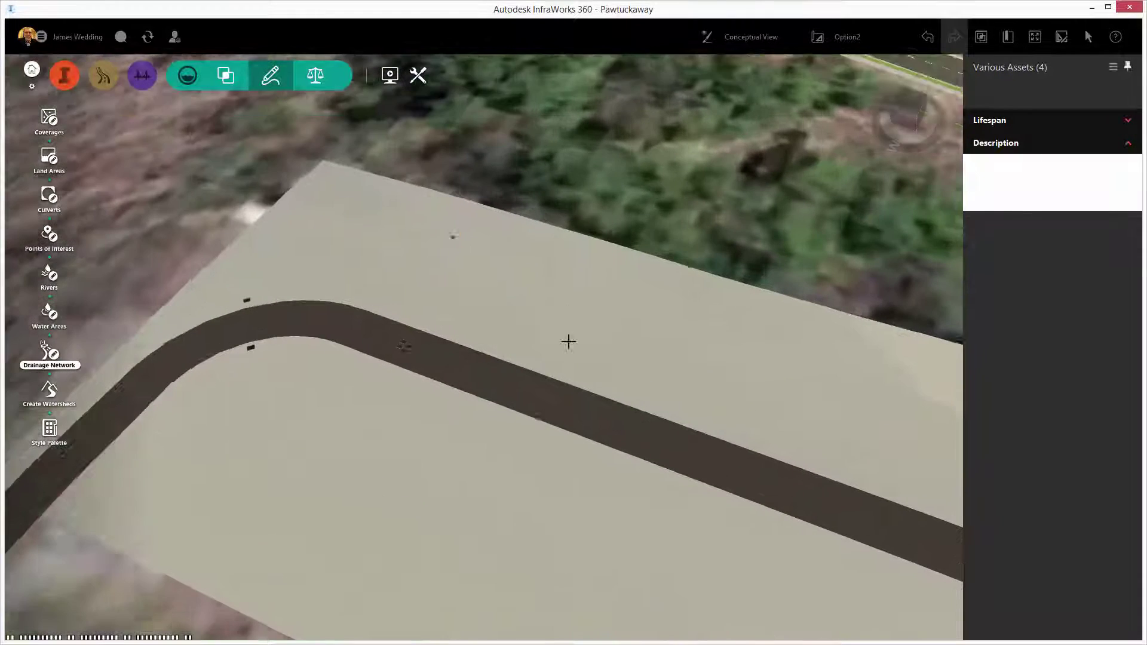
drag(568, 340, 584, 395)
scroll(540, 274, up, 2)
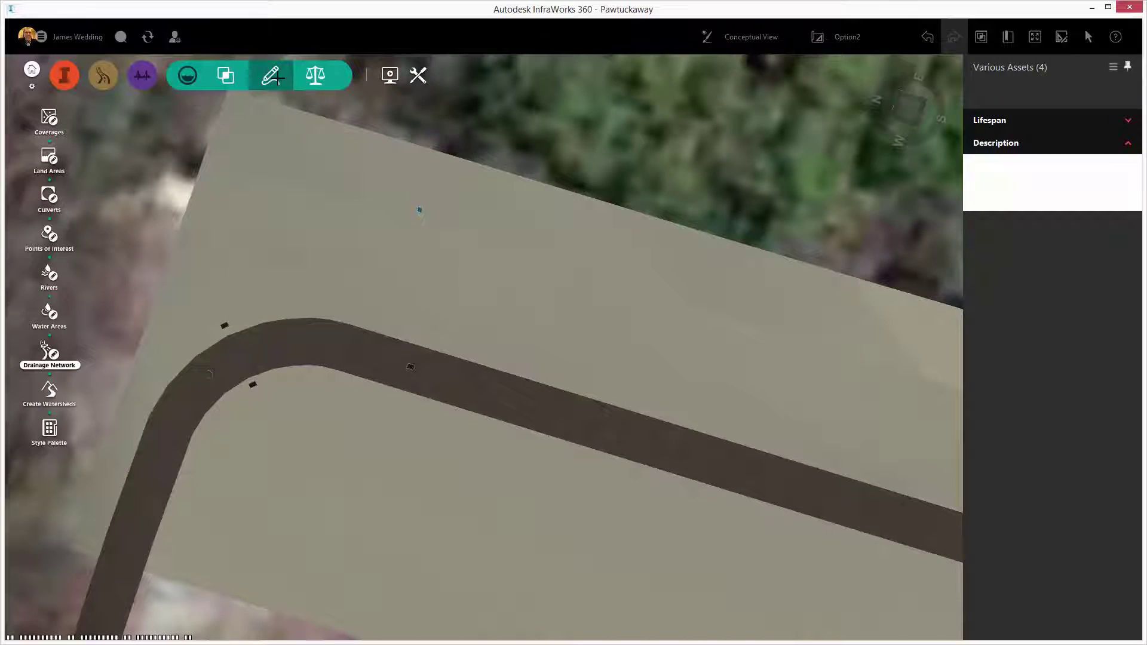
click(275, 78)
click(54, 358)
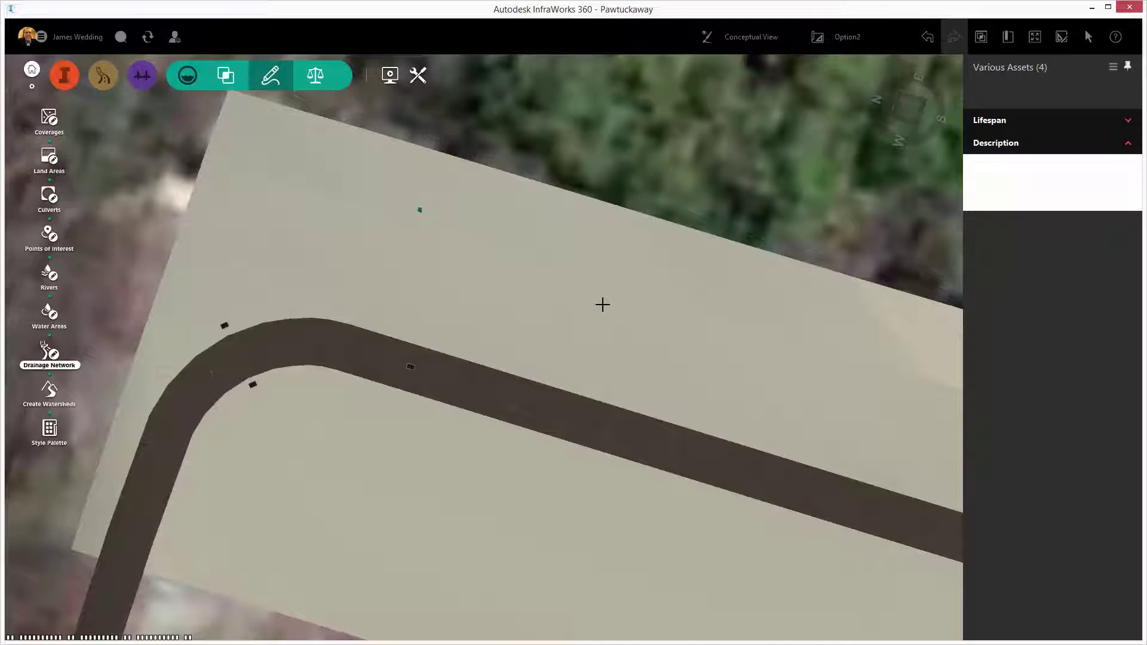
key(Escape)
key(Escape)
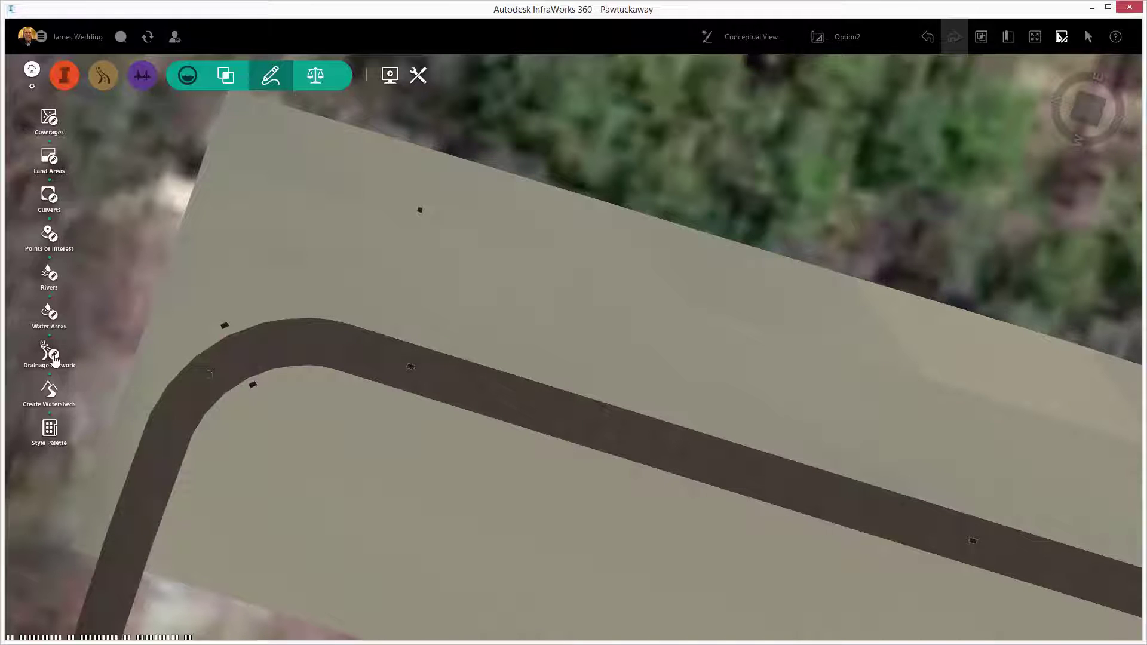
click(54, 358)
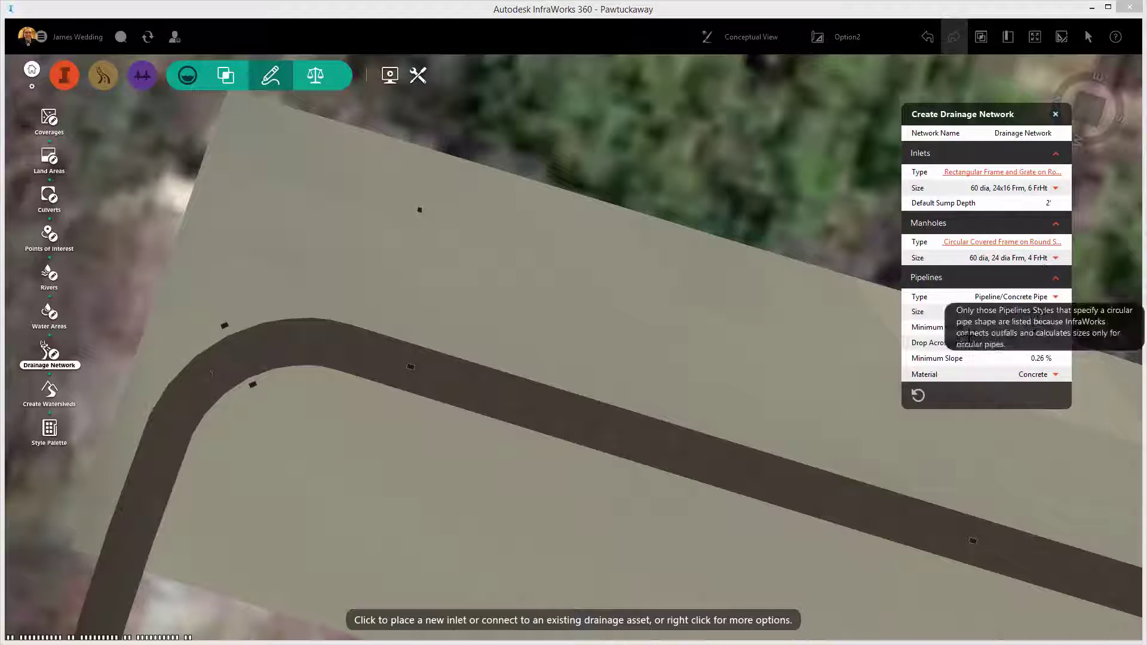
click(692, 288)
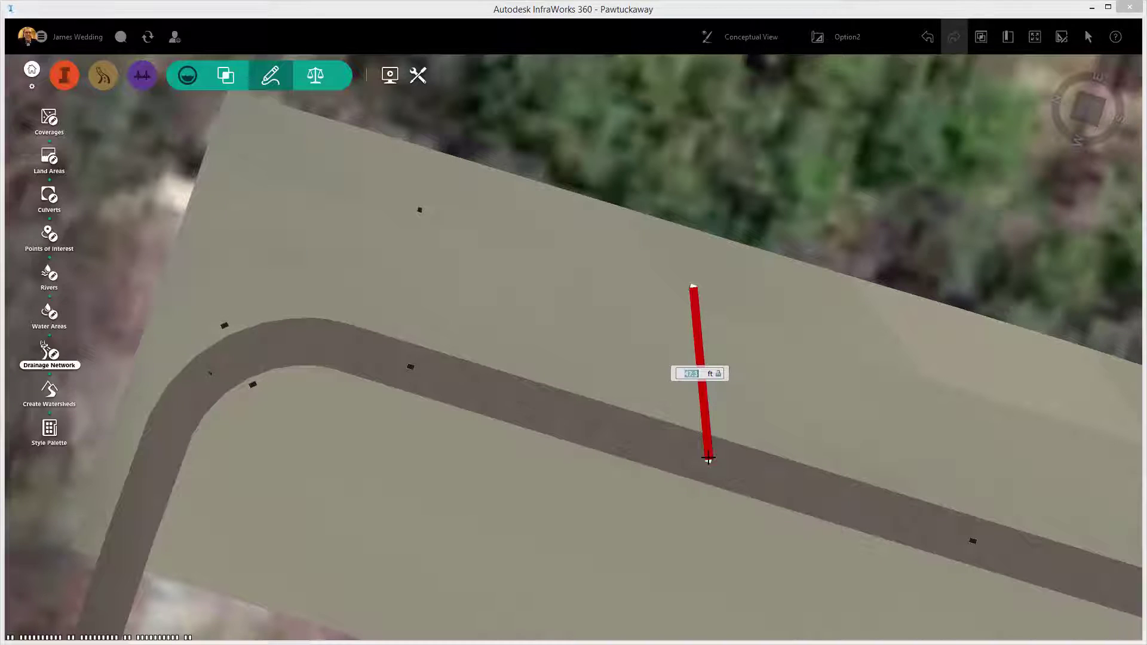
click(708, 458)
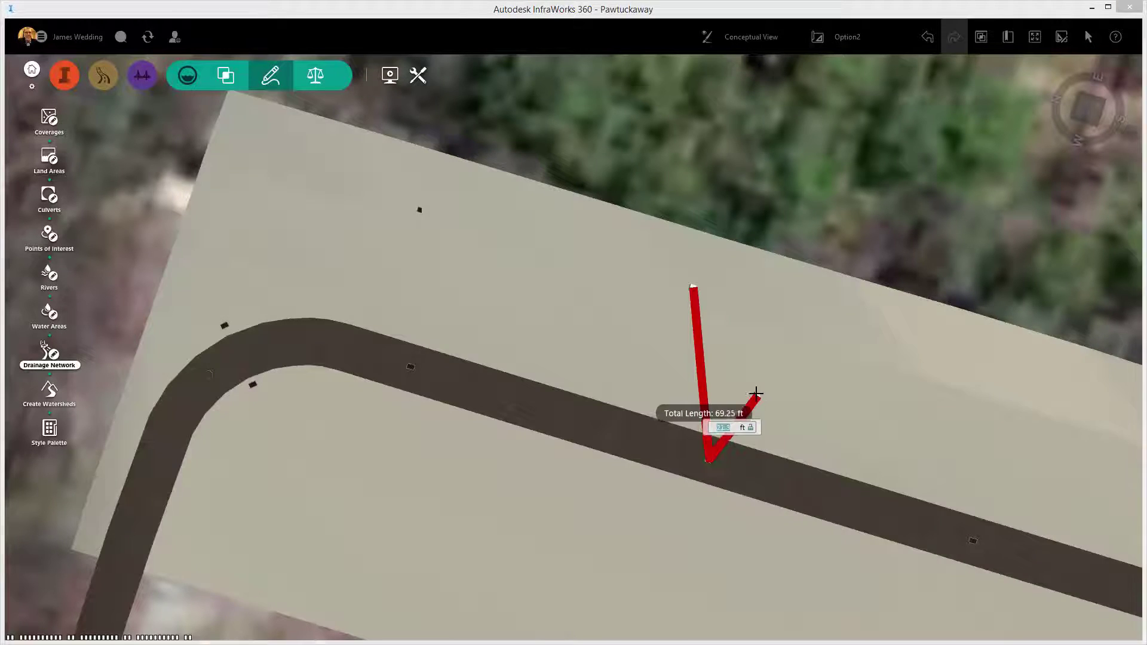
right_click(758, 394)
click(809, 489)
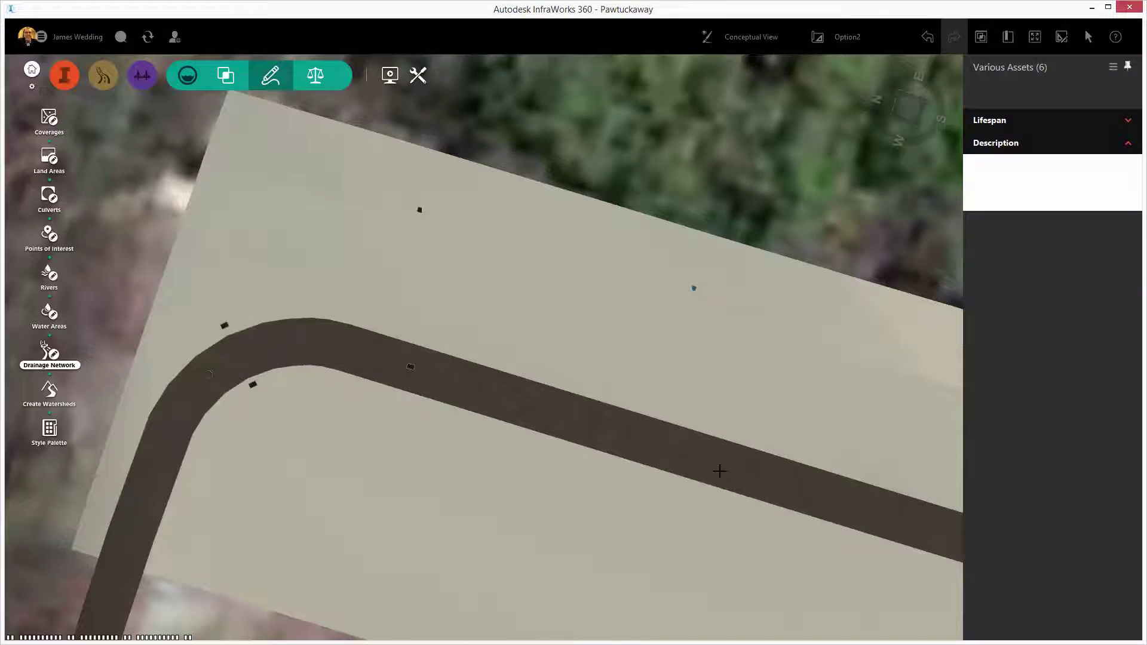
Lay a single pipe run from a new inlet on the light pad east of the road to the existing structure in the road.
scroll(721, 475, up, 3)
drag(674, 321, 574, 205)
drag(555, 185, 679, 496)
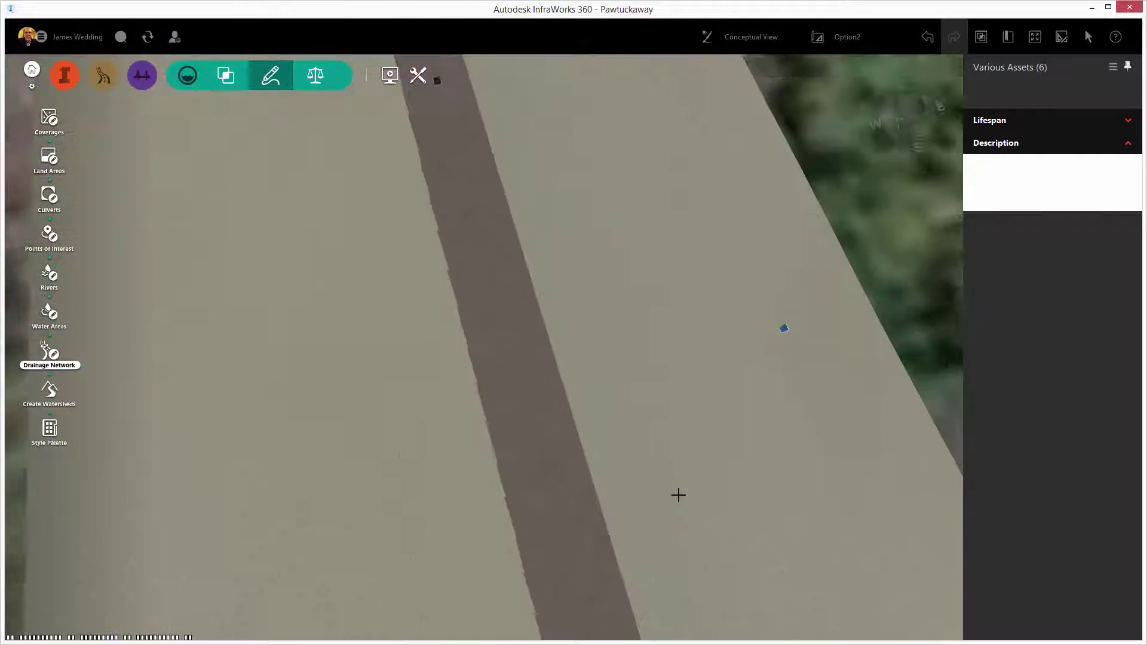
drag(553, 207, 606, 322)
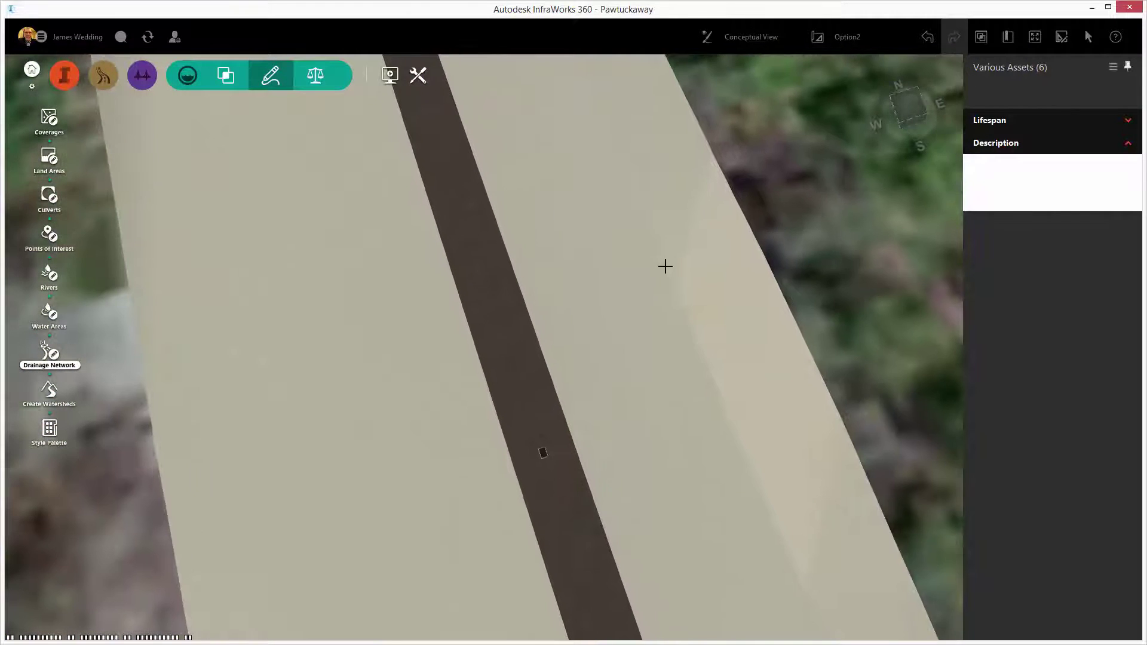
click(680, 283)
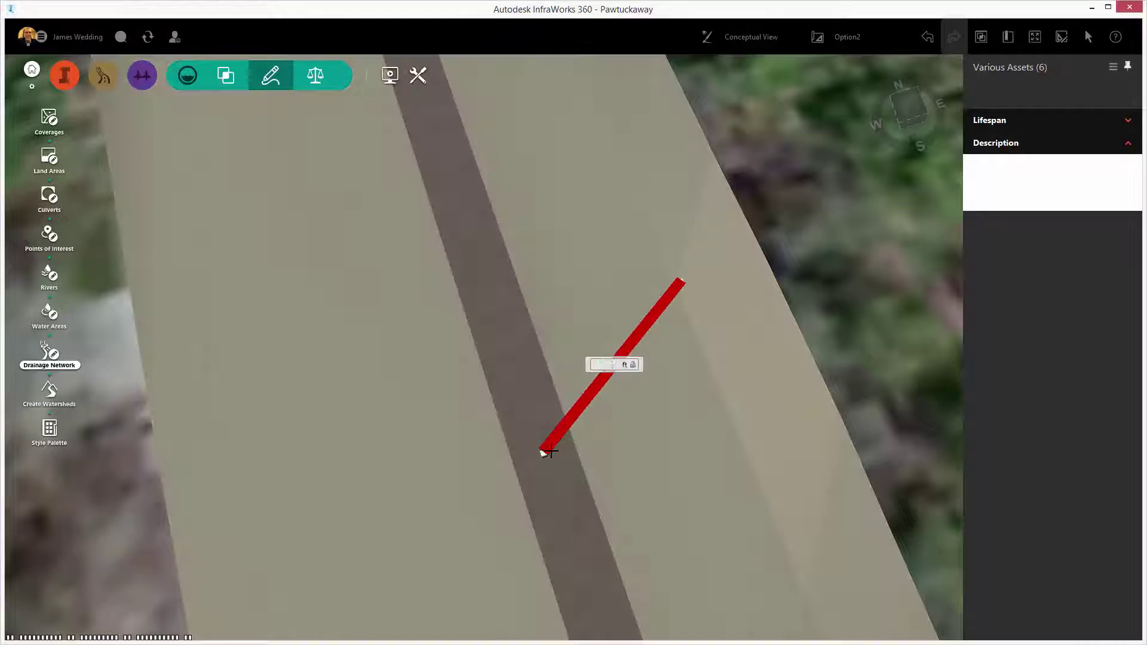
click(551, 451)
right_click(553, 374)
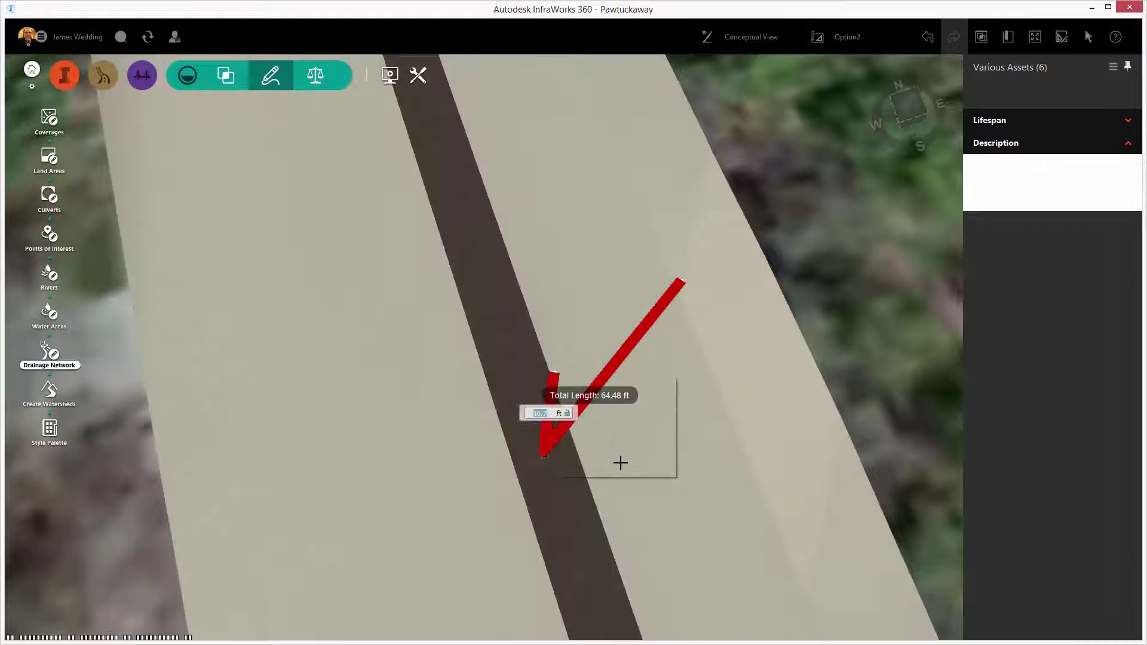
click(620, 472)
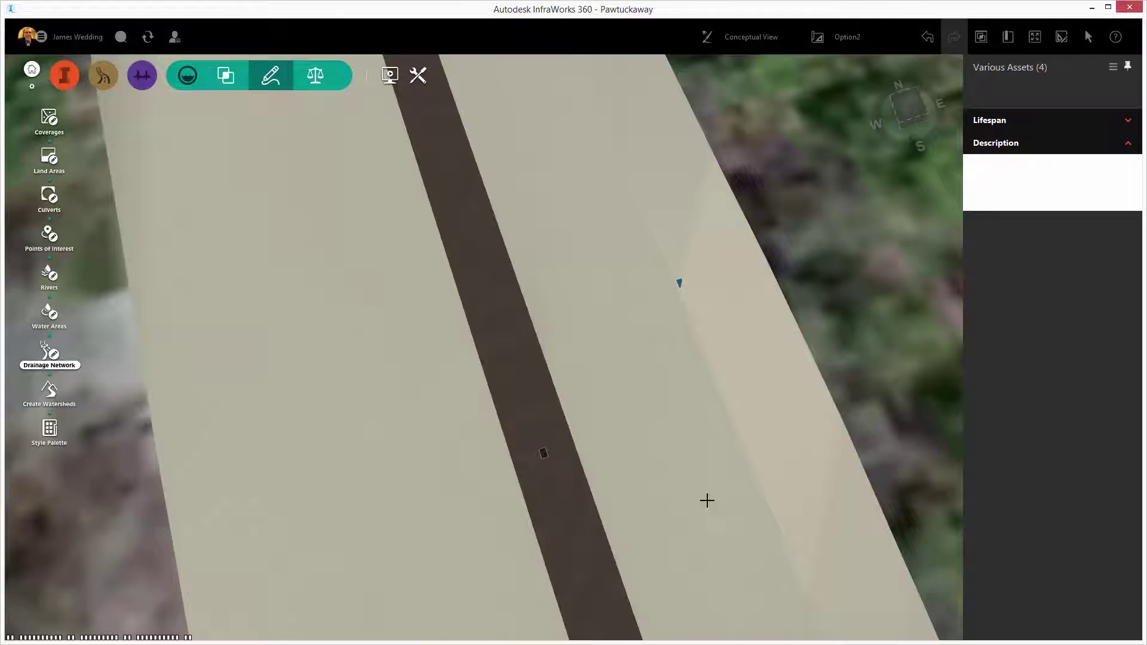
Lay a pipe run farther south, from a new inlet on the pad's east side to a new inlet in the middle of the road.
mouse_move(691, 429)
mouse_down()
mouse_move(594, 205)
mouse_move(585, 217)
mouse_up()
scroll(586, 217, down, 3)
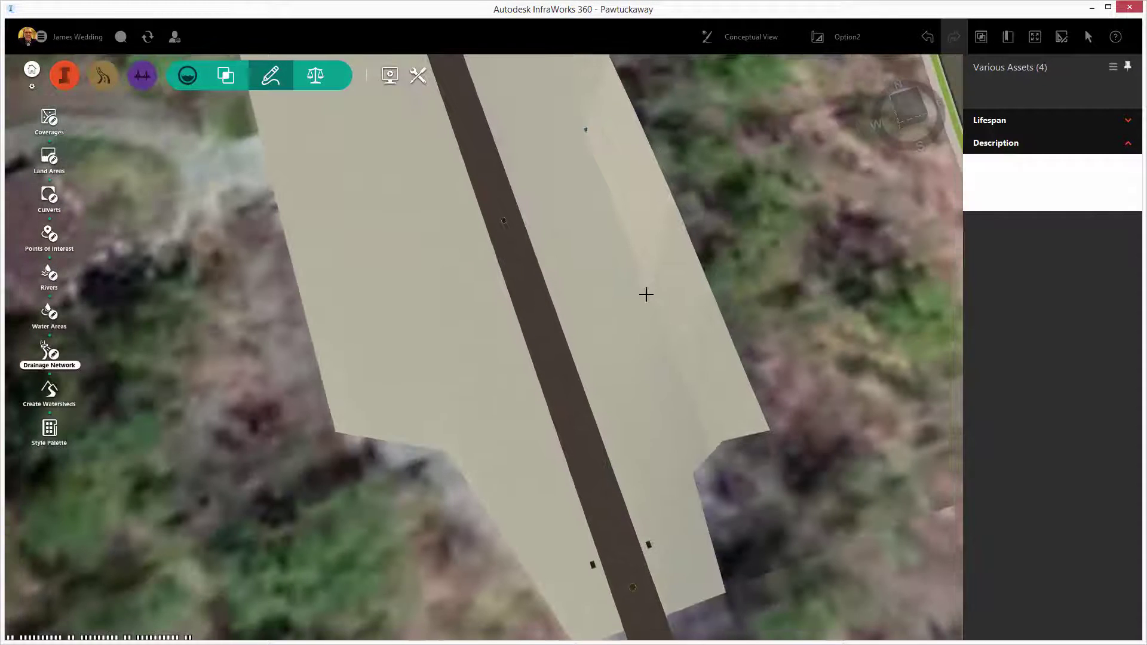
click(649, 293)
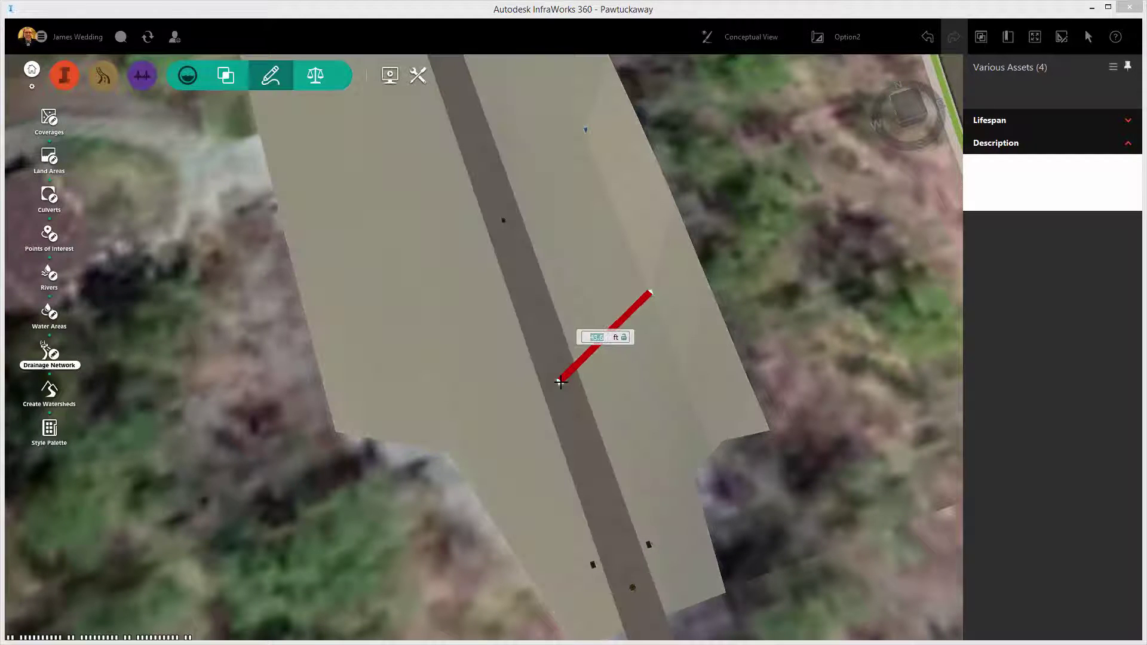
click(560, 389)
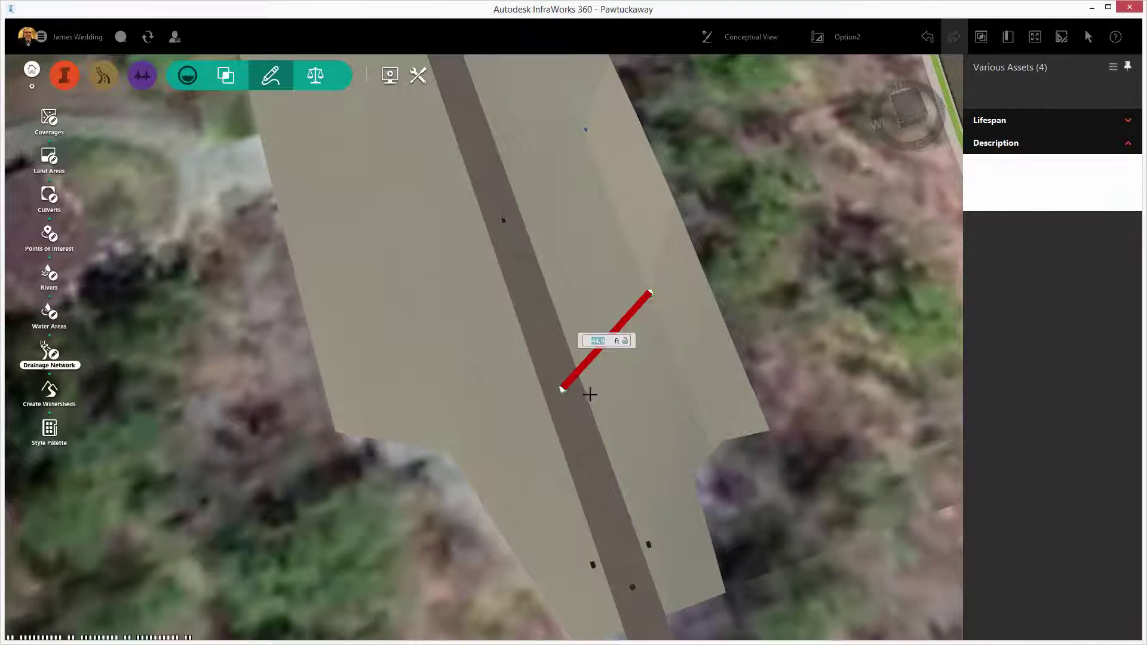
right_click(616, 388)
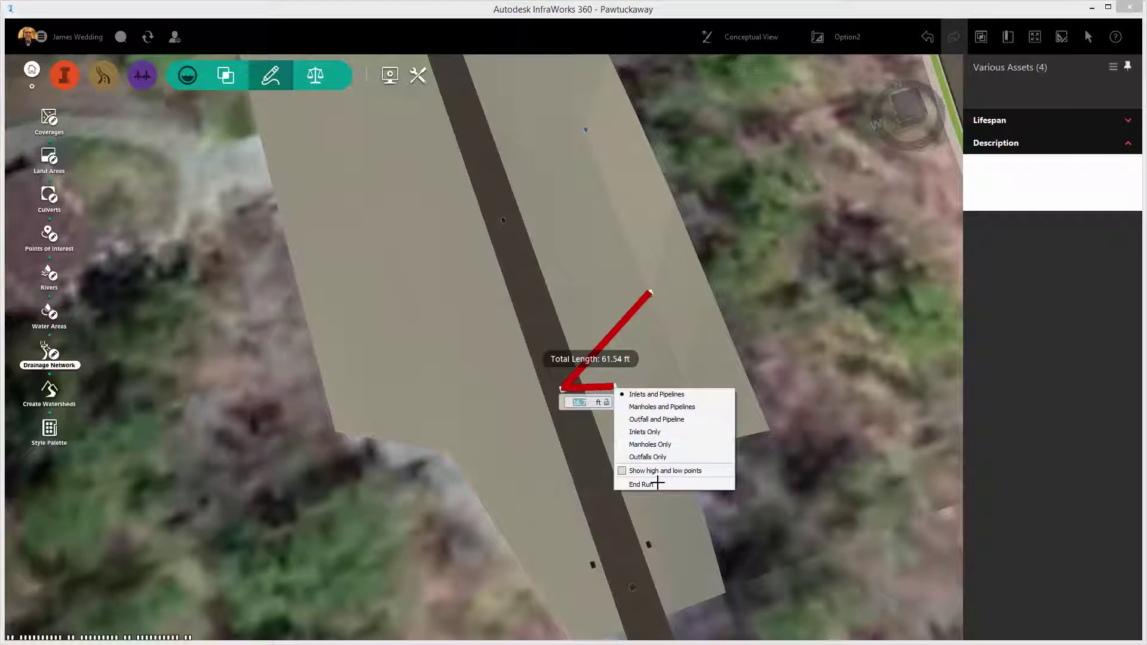
click(657, 482)
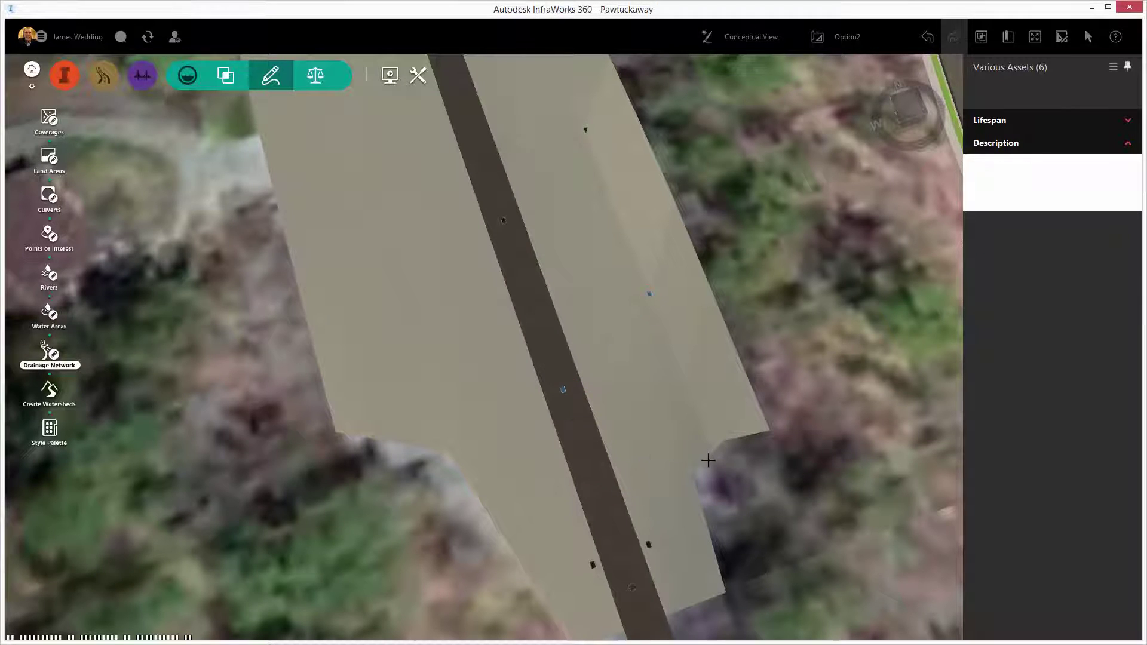
Connect a new inlet at the notched southeast corner of the pad to the existing inlet beside the road's east edge.
scroll(705, 450, up, 1)
click(712, 447)
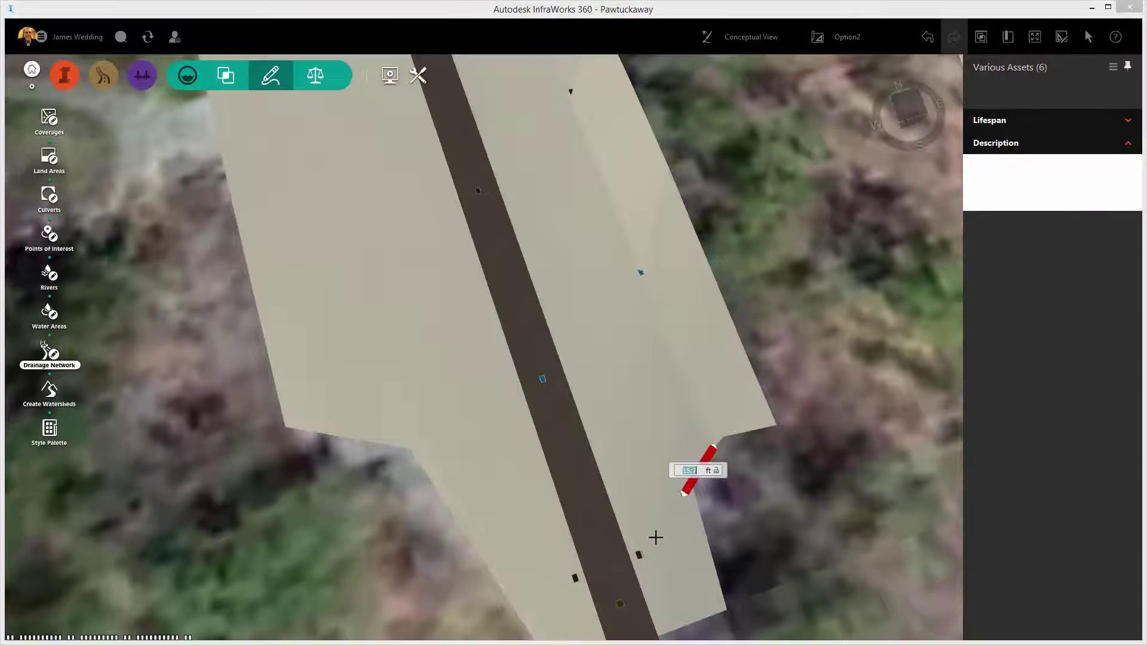
click(639, 554)
right_click(618, 495)
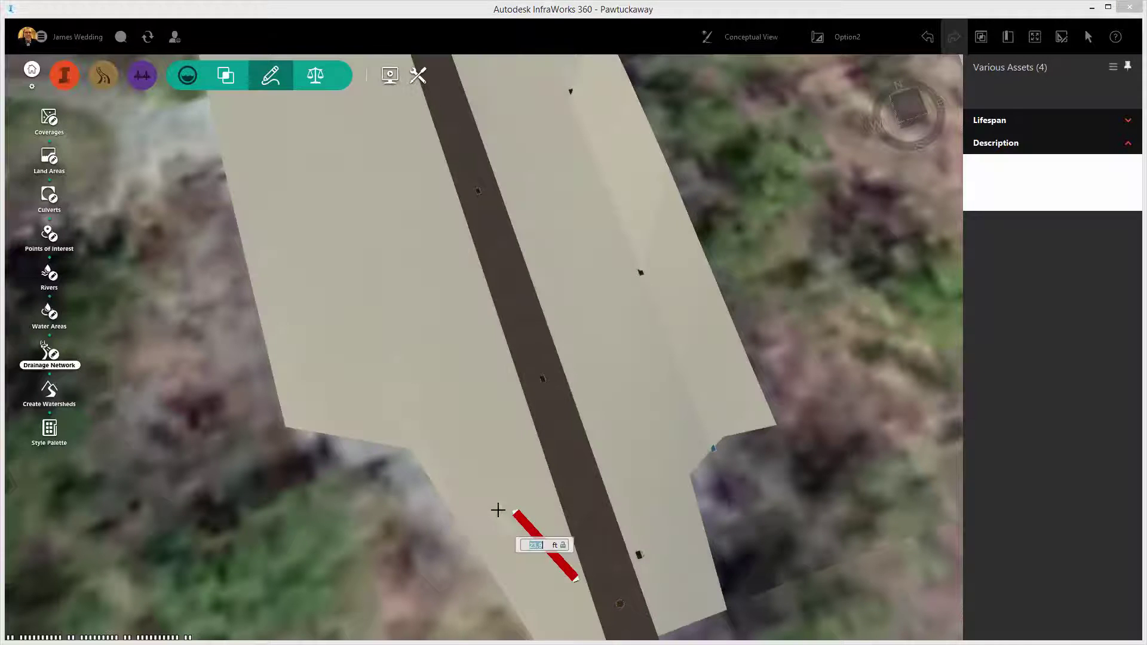
Lay a multi-segment inlet and pipe run from the inlet at the road's west edge north along the western pad to near the road bend.
click(485, 552)
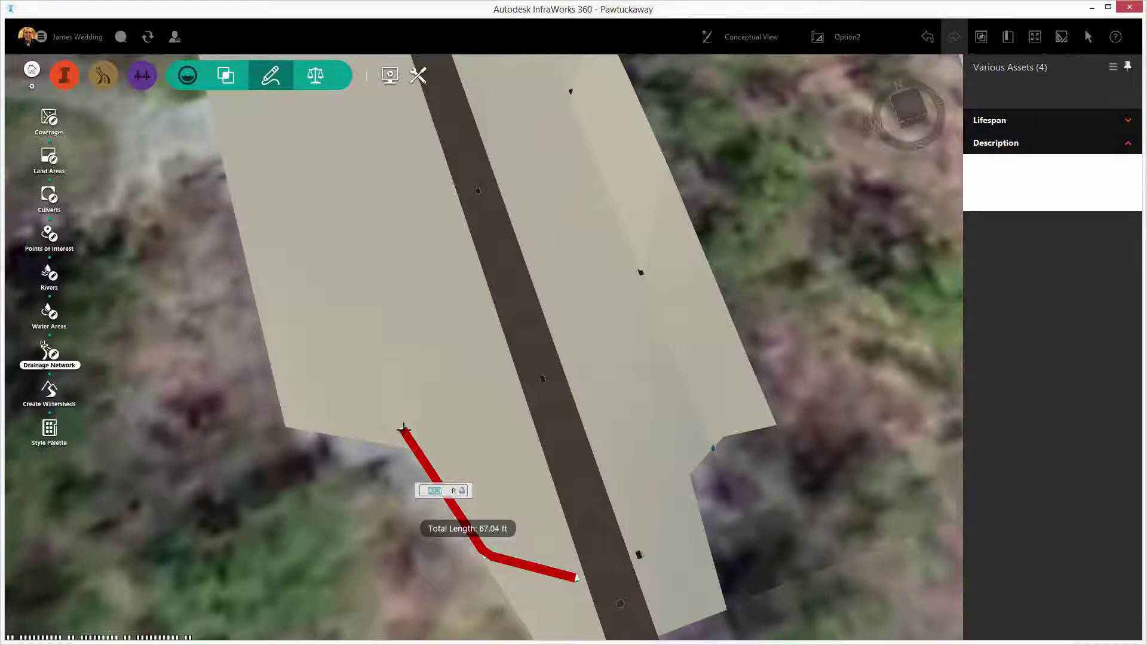
drag(365, 267, 395, 379)
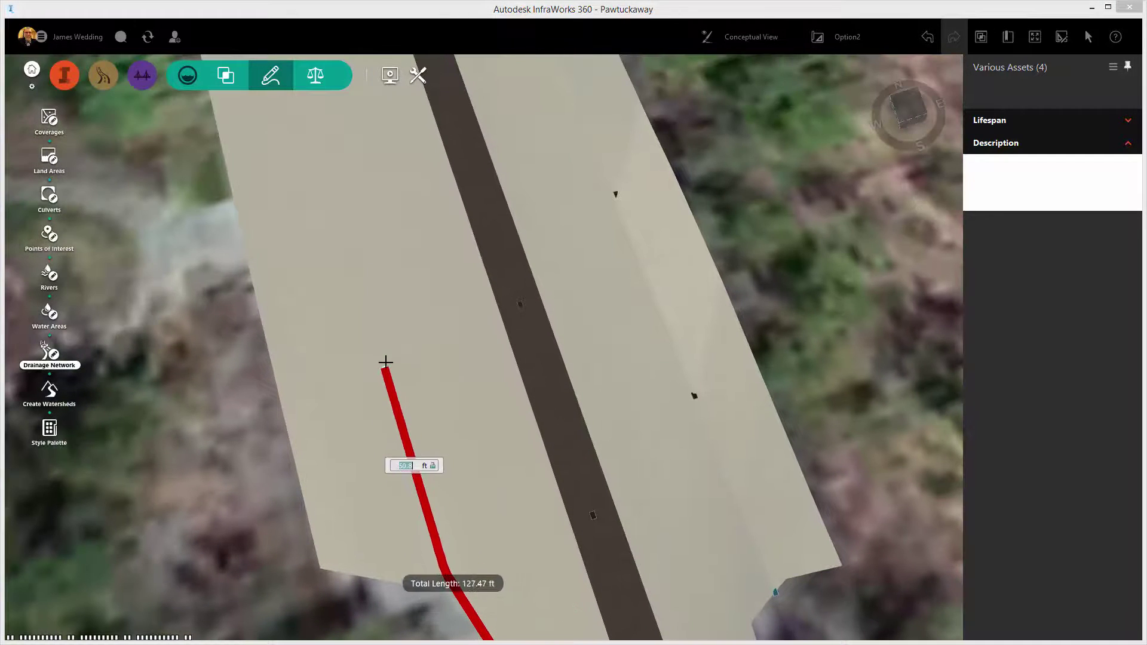
scroll(343, 311, up, 2)
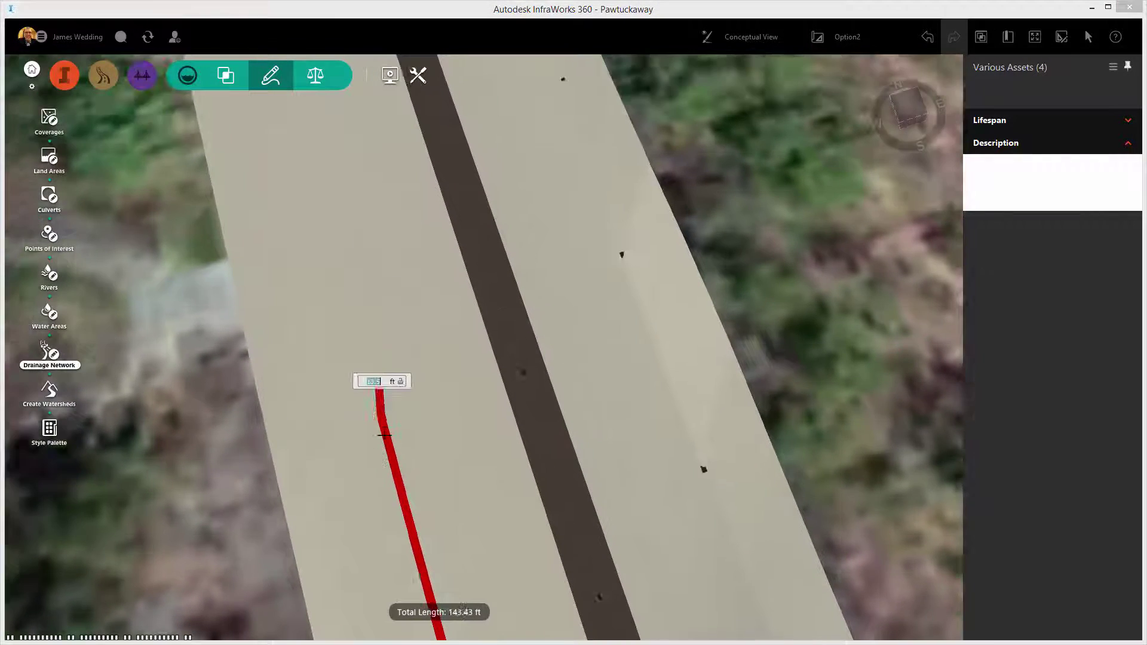
click(346, 306)
drag(338, 233, 473, 564)
click(369, 353)
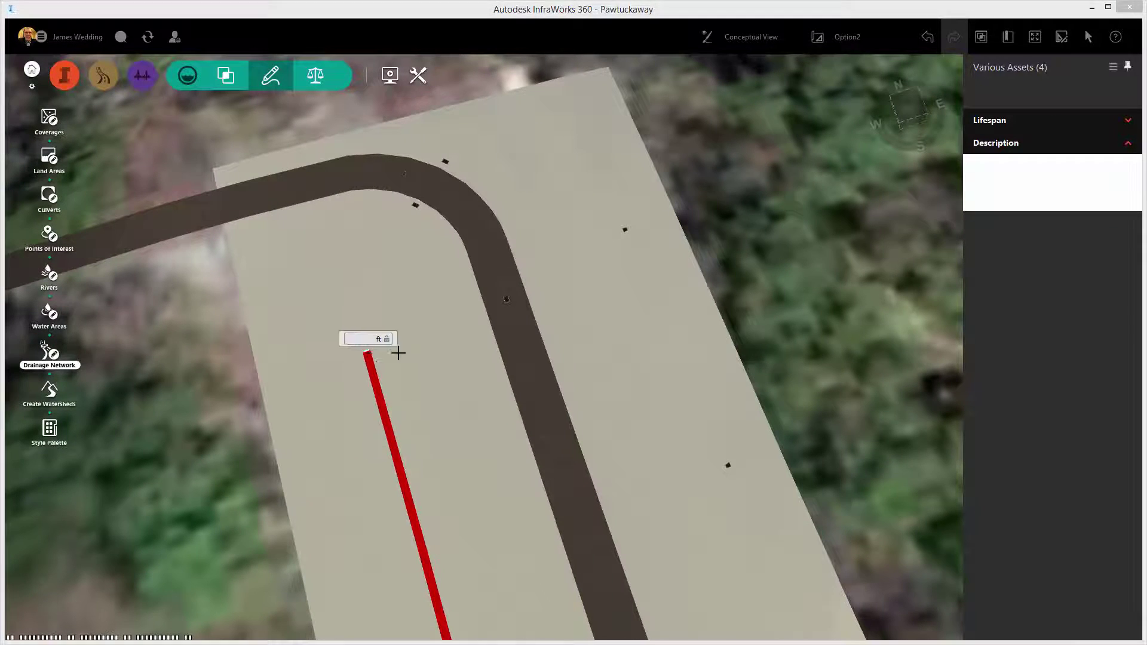
right_click(421, 346)
click(481, 443)
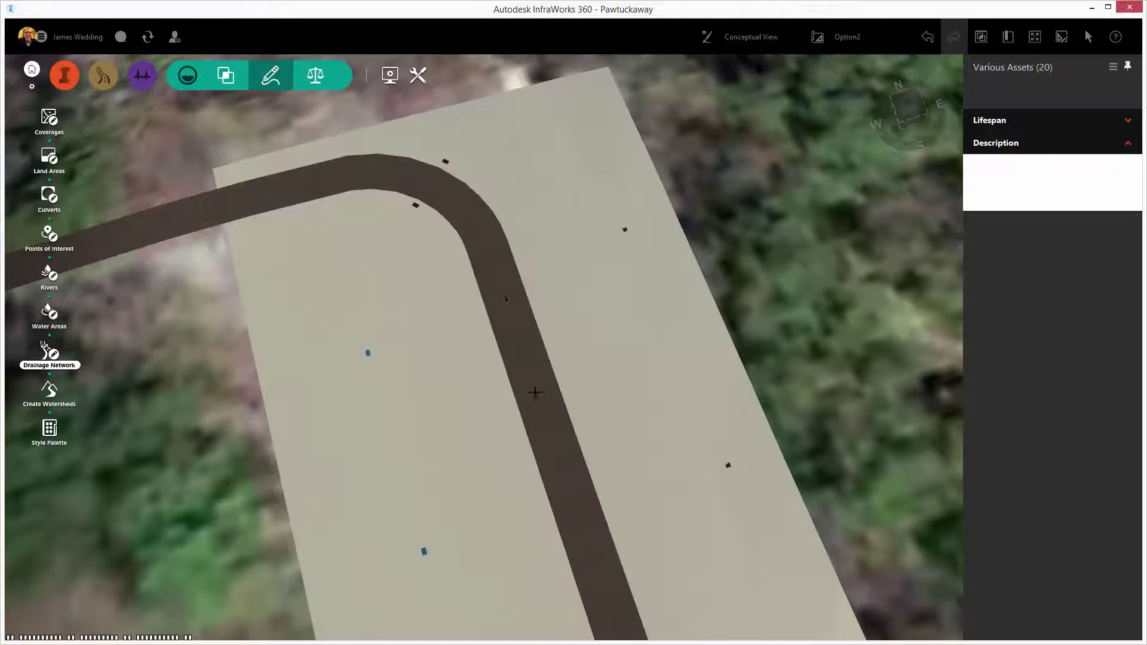
drag(535, 392, 794, 351)
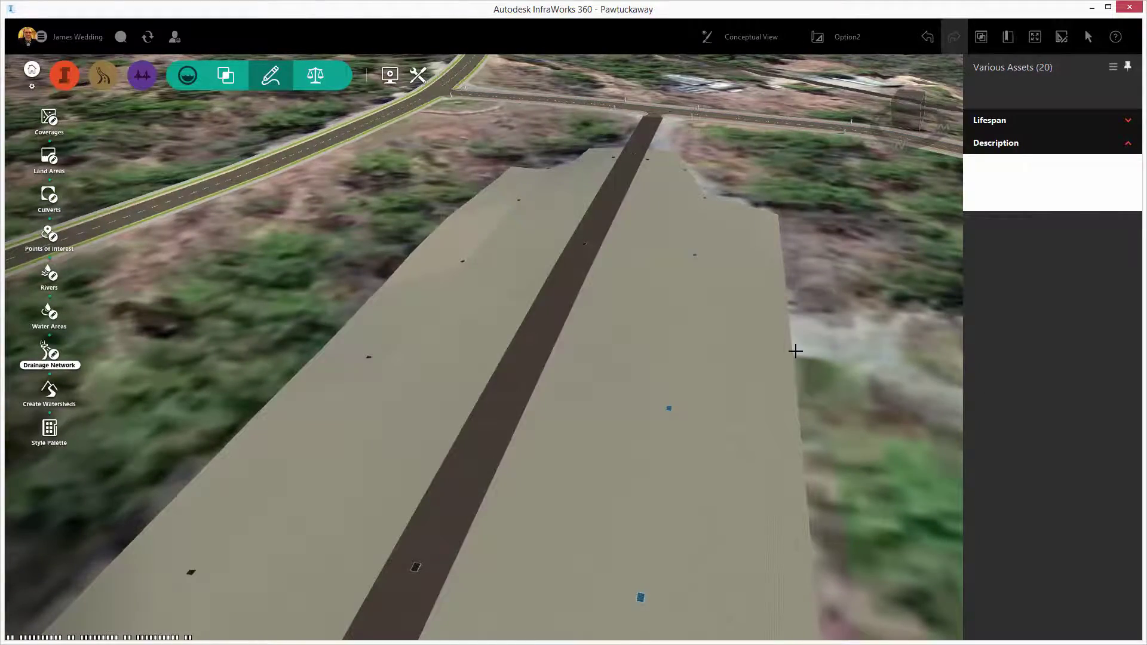